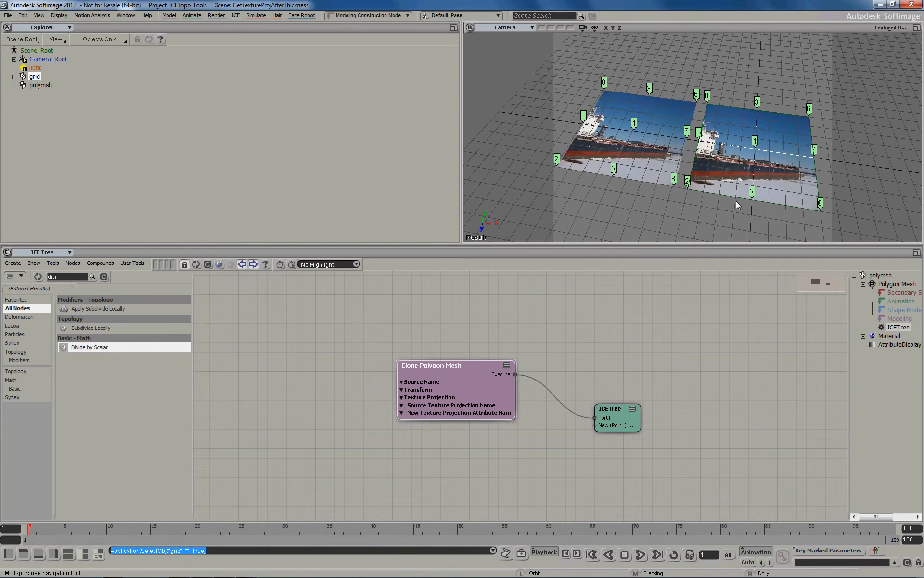
- Examine the two textured meshes with their point numbers in the Camera view and select polymsh
{"action": "middle_click_drag", "start_coordinate": [735, 201], "coordinate": [695, 200]}
{"action": "right_click_drag", "start_coordinate": [694, 201], "coordinate": [749, 206]}
{"action": "middle_click_drag", "start_coordinate": [750, 207], "coordinate": [719, 186]}
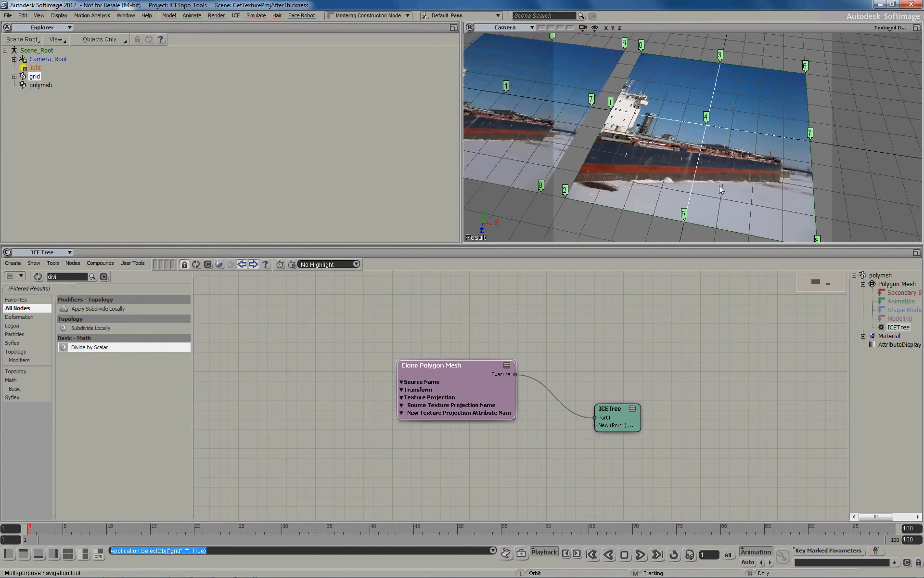
{"action": "mouse_move", "coordinate": [719, 186]}
{"action": "left_mouse_down"}
{"action": "mouse_move", "coordinate": [701, 131]}
{"action": "mouse_move", "coordinate": [703, 172]}
{"action": "mouse_move", "coordinate": [725, 191]}
{"action": "left_mouse_up"}
{"action": "right_click_drag", "start_coordinate": [724, 190], "coordinate": [634, 162]}
{"action": "left_click_drag", "start_coordinate": [634, 162], "coordinate": [633, 151]}
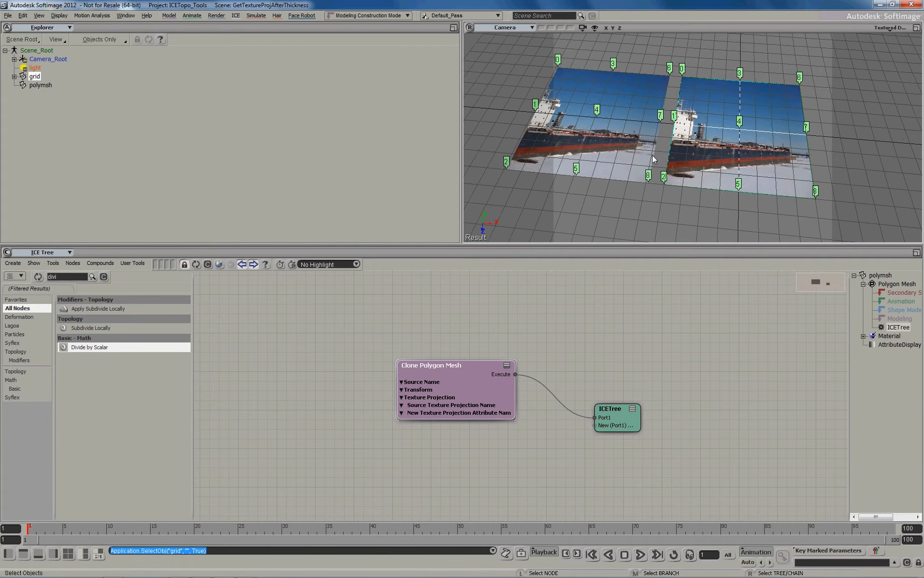
{"action": "mouse_move", "coordinate": [706, 164]}
{"action": "right_mouse_down"}
{"action": "mouse_move", "coordinate": [729, 167]}
{"action": "mouse_move", "coordinate": [733, 179]}
{"action": "mouse_move", "coordinate": [717, 178]}
{"action": "right_mouse_up"}
{"action": "mouse_move", "coordinate": [691, 175]}
{"action": "left_mouse_down"}
{"action": "mouse_move", "coordinate": [674, 149]}
{"action": "mouse_move", "coordinate": [680, 192]}
{"action": "mouse_move", "coordinate": [758, 172]}
{"action": "mouse_move", "coordinate": [628, 148]}
{"action": "mouse_move", "coordinate": [657, 132]}
{"action": "mouse_move", "coordinate": [678, 146]}
{"action": "mouse_move", "coordinate": [662, 159]}
{"action": "left_mouse_up"}
{"action": "left_click", "coordinate": [699, 164]}
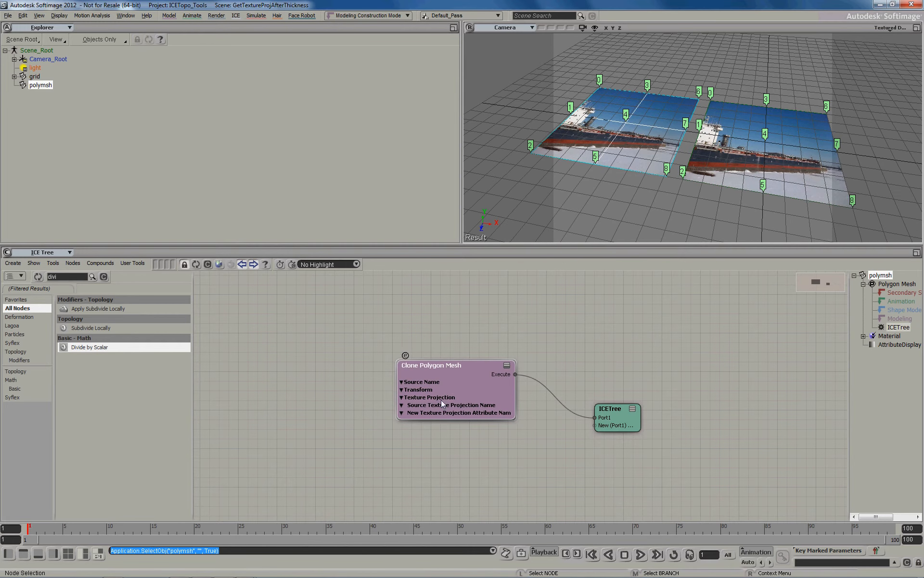
- Review the Clone Polygon Mesh node's source and texture projection settings, plus the render tree of polymsh's material
{"action": "left_click_drag", "start_coordinate": [441, 400], "coordinate": [452, 377]}
{"action": "double_click", "coordinate": [452, 377]}
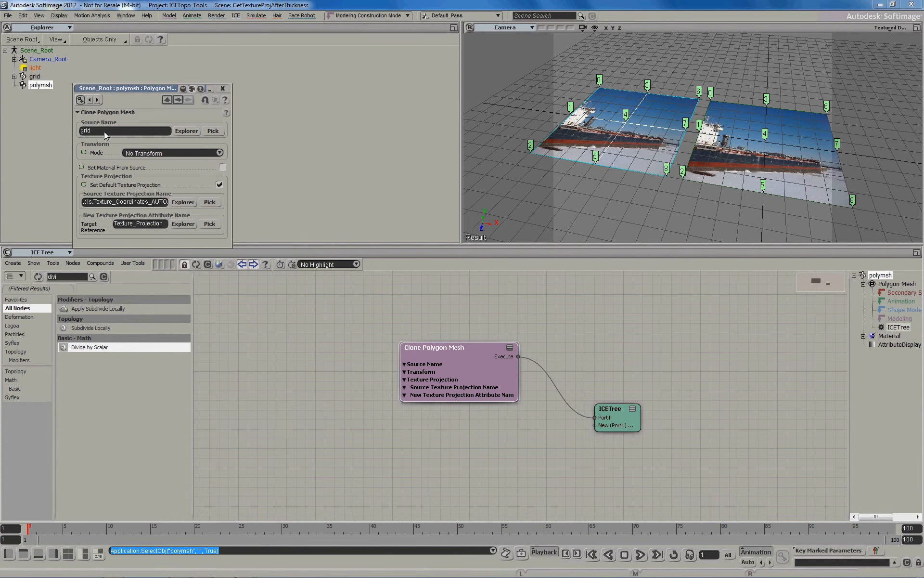
{"action": "left_click", "coordinate": [117, 205]}
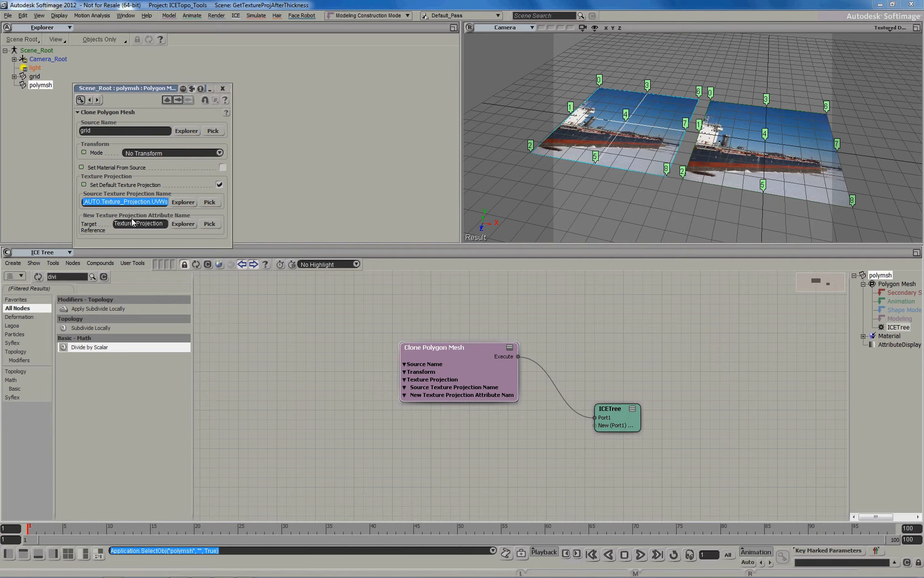
{"action": "left_click", "coordinate": [132, 223]}
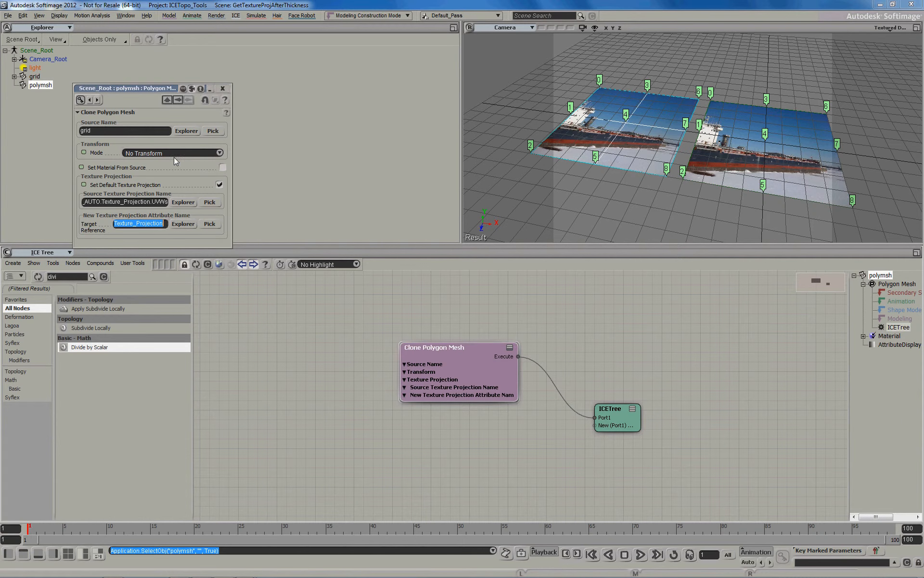
{"action": "left_click", "coordinate": [222, 89]}
{"action": "key", "text": "alt+7"}
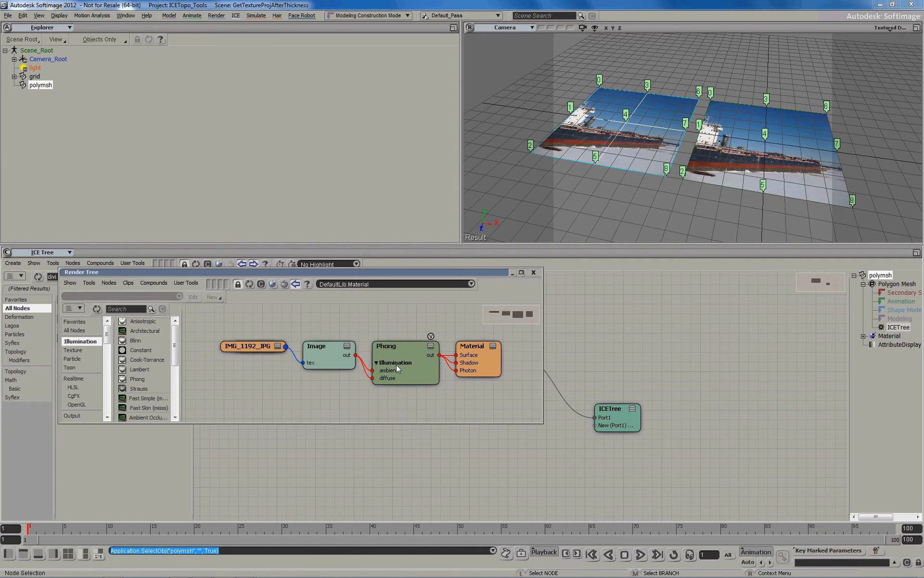
{"action": "left_click", "coordinate": [533, 273]}
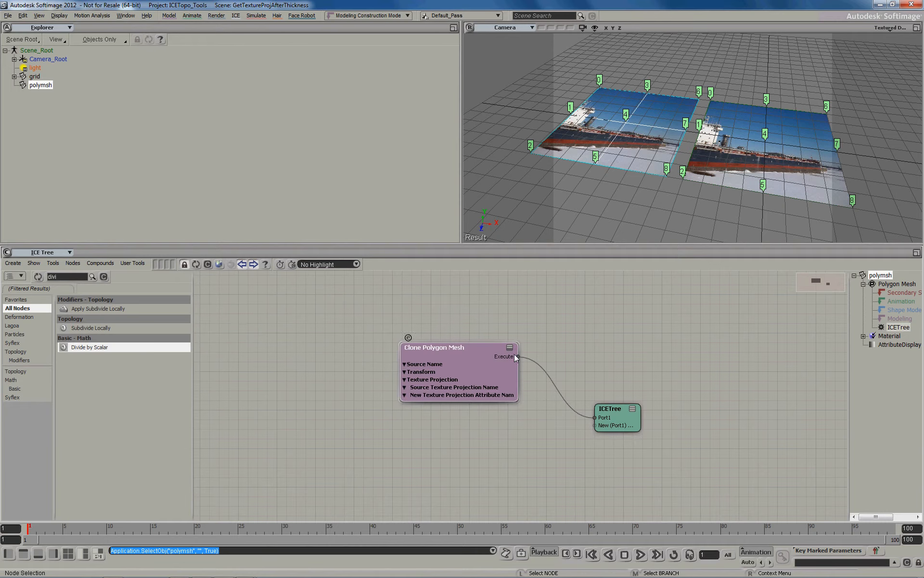
- Create a new ICE tree on polymsh and connect an Apply Thickness node to its Port1
{"action": "left_click", "coordinate": [13, 262]}
{"action": "left_click", "coordinate": [19, 273]}
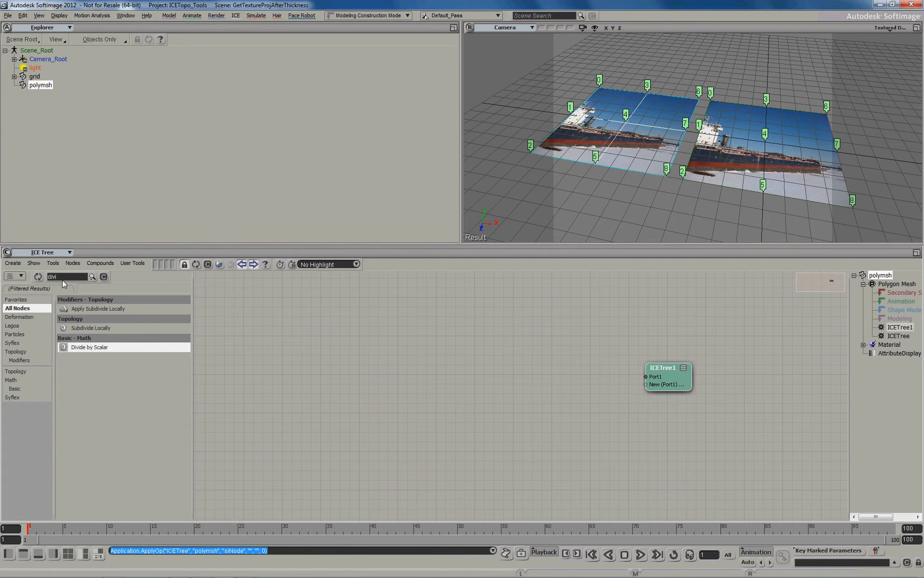
{"action": "type", "text": "thickn"}
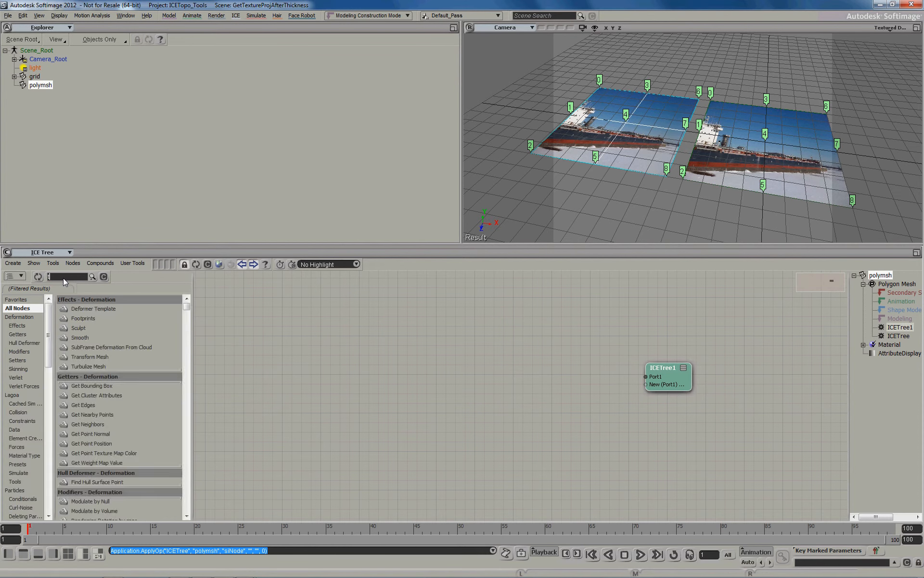
{"action": "key", "text": "BackSpace"}
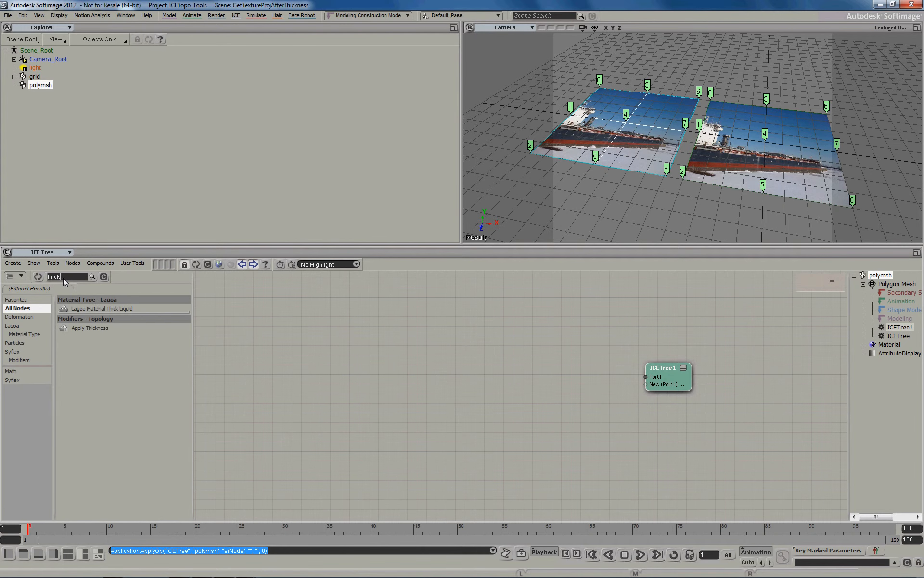
{"action": "left_click_drag", "start_coordinate": [85, 328], "coordinate": [509, 348]}
{"action": "left_click_drag", "start_coordinate": [575, 364], "coordinate": [655, 376]}
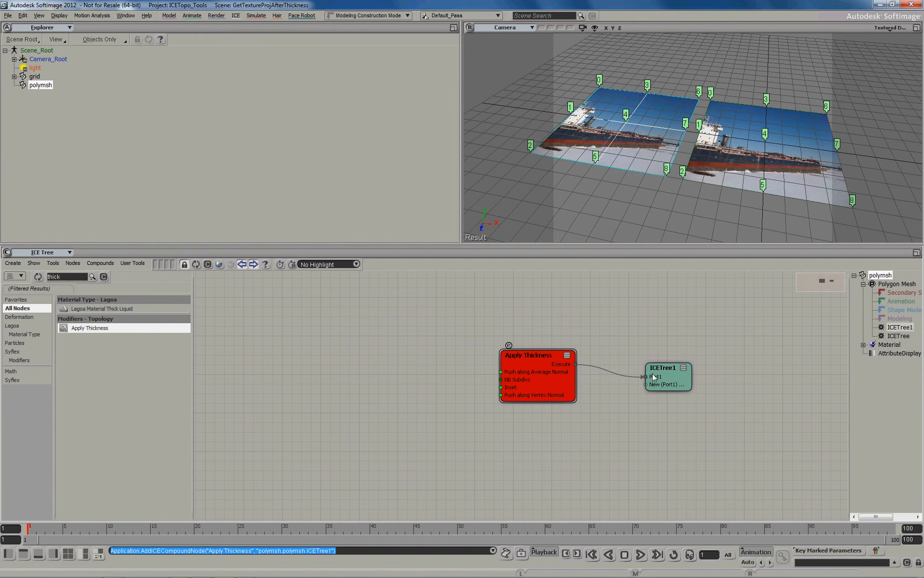
- Move the Apply Thickness node slightly up and add the source grid to the ICE tree as a Get grid node
{"action": "key", "text": "s"}
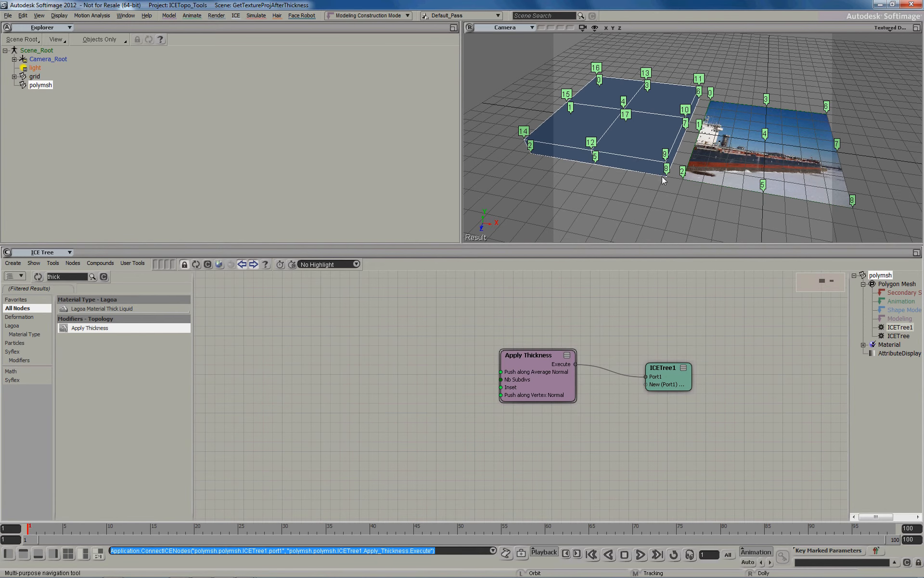
{"action": "left_click_drag", "start_coordinate": [662, 176], "coordinate": [631, 143]}
{"action": "key", "text": "s"}
{"action": "key", "text": "s"}
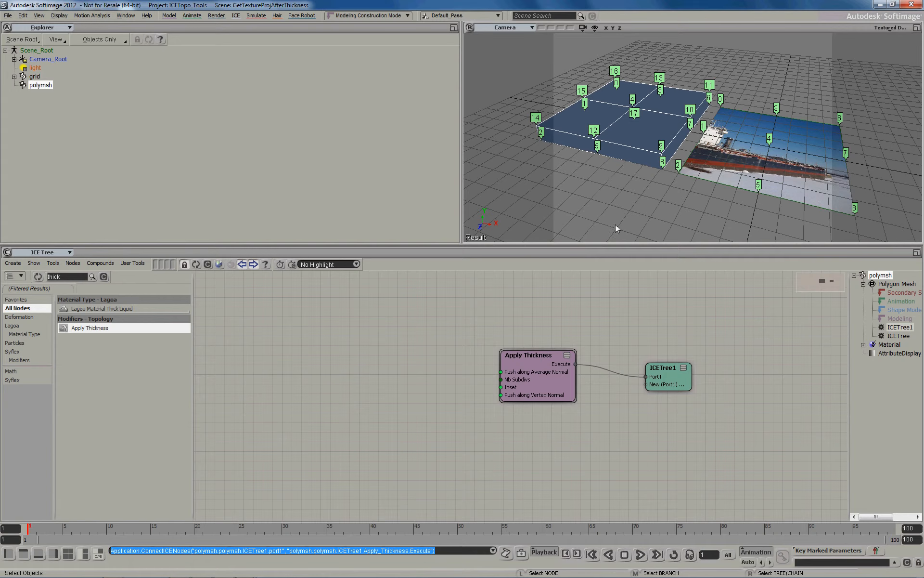
{"action": "left_click_drag", "start_coordinate": [507, 349], "coordinate": [524, 326]}
{"action": "key", "text": "s"}
{"action": "left_click_drag", "start_coordinate": [716, 186], "coordinate": [698, 173]}
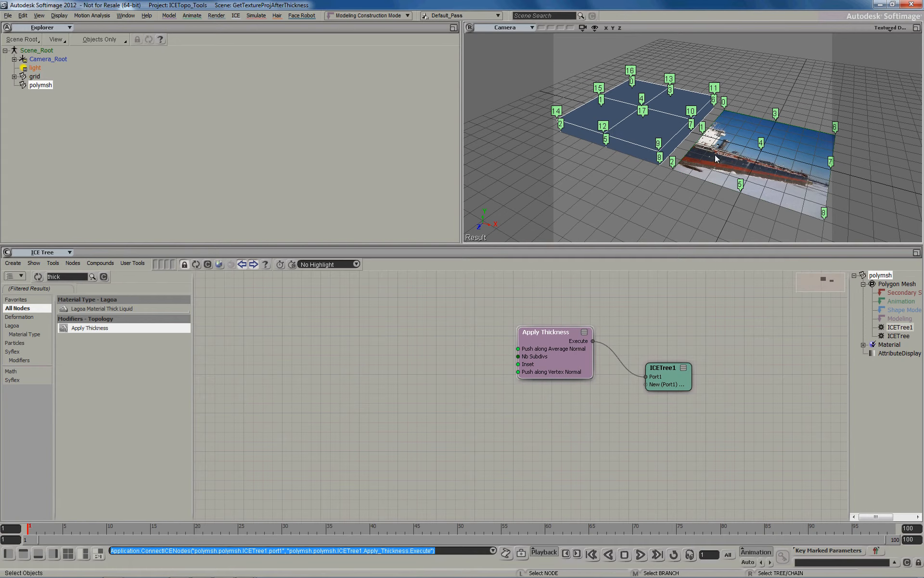
{"action": "left_click", "coordinate": [715, 156]}
{"action": "key", "text": "Return"}
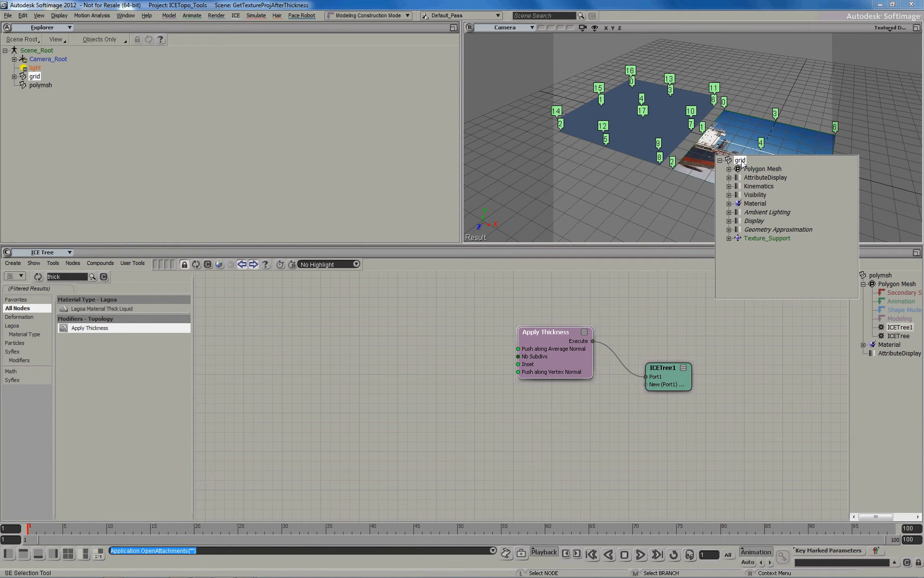
{"action": "left_click_drag", "start_coordinate": [740, 160], "coordinate": [407, 423]}
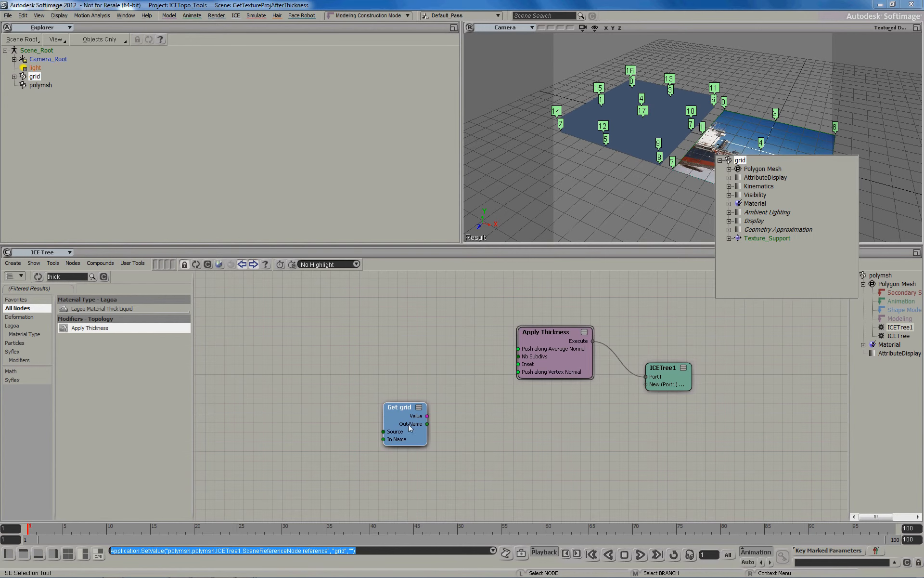
- Add a Get Data node with its In Name fed by the Get grid node's Out Name
{"action": "double_click", "coordinate": [80, 278]}
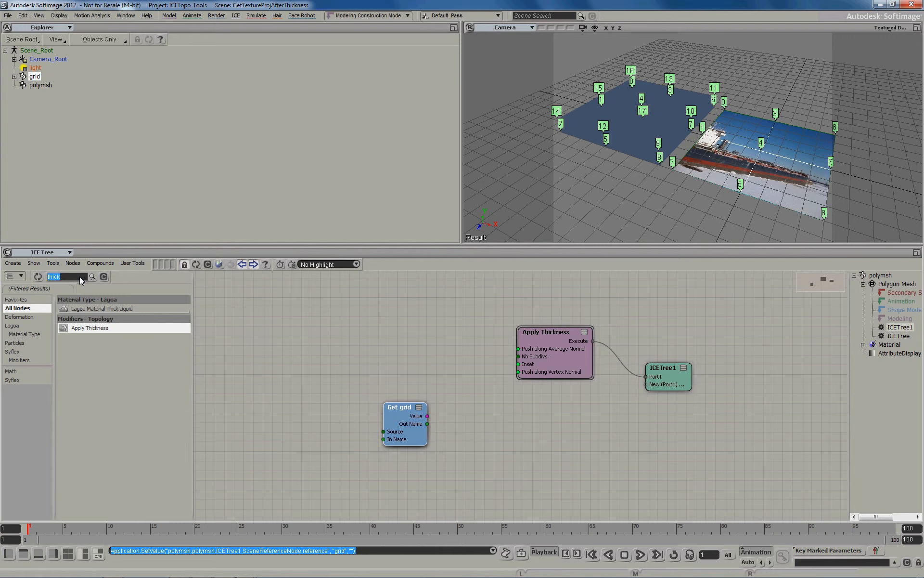
{"action": "type", "text": "get da"}
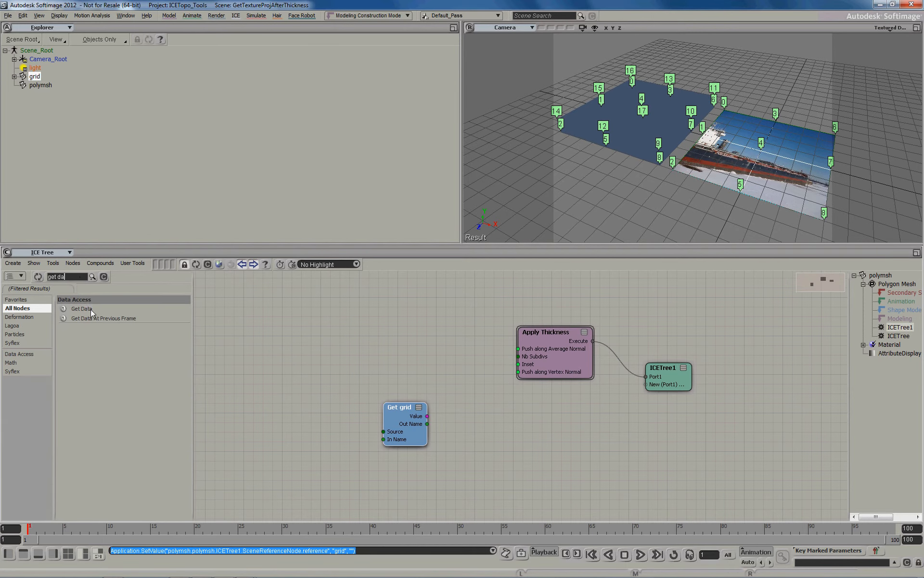
{"action": "left_click_drag", "start_coordinate": [90, 309], "coordinate": [453, 472]}
- Set the connected Get Data node to read the UVWs of Texture_Projection under the grid's Texture_Coordinates_AUTO cluster
{"action": "double_click", "coordinate": [477, 460]}
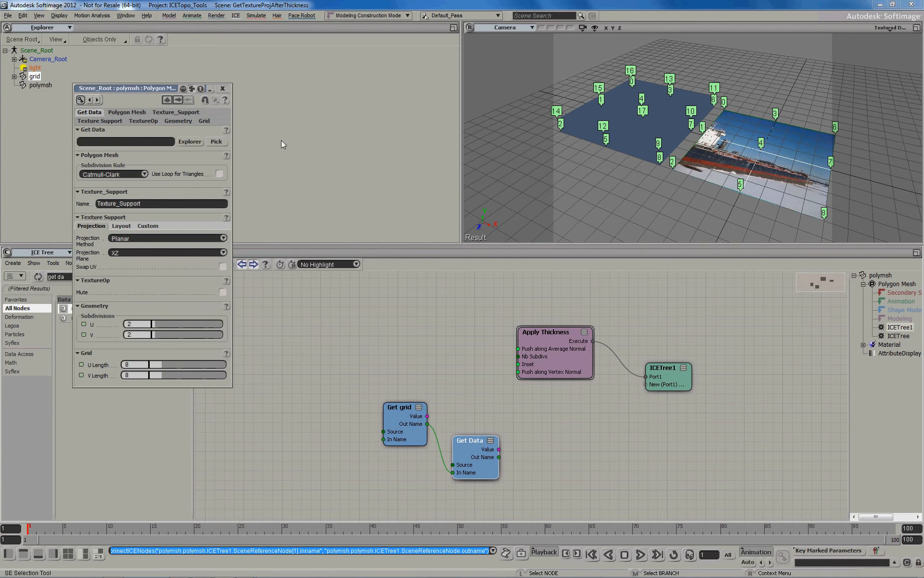
{"action": "left_click", "coordinate": [190, 141]}
{"action": "left_click", "coordinate": [202, 155]}
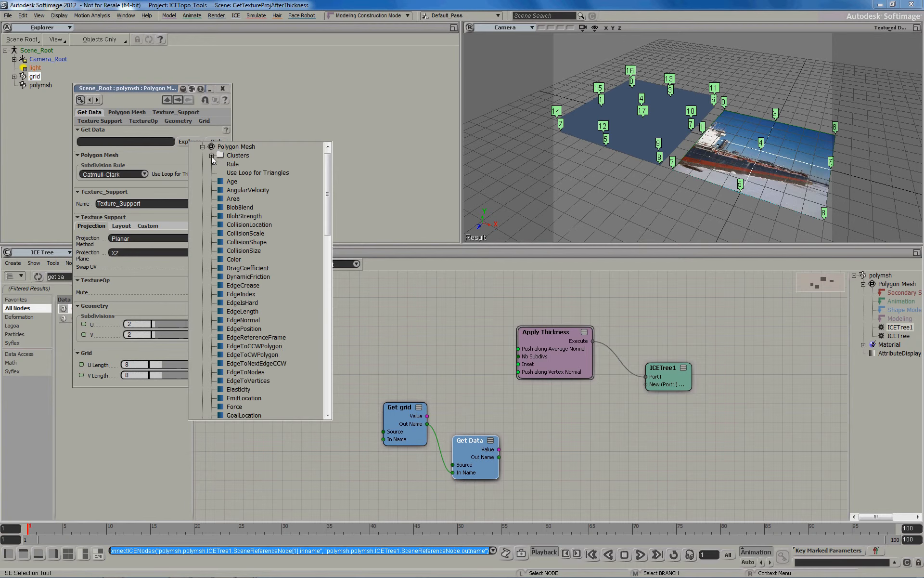
{"action": "left_click", "coordinate": [211, 156]}
{"action": "left_click", "coordinate": [220, 163]}
{"action": "left_click", "coordinate": [230, 199]}
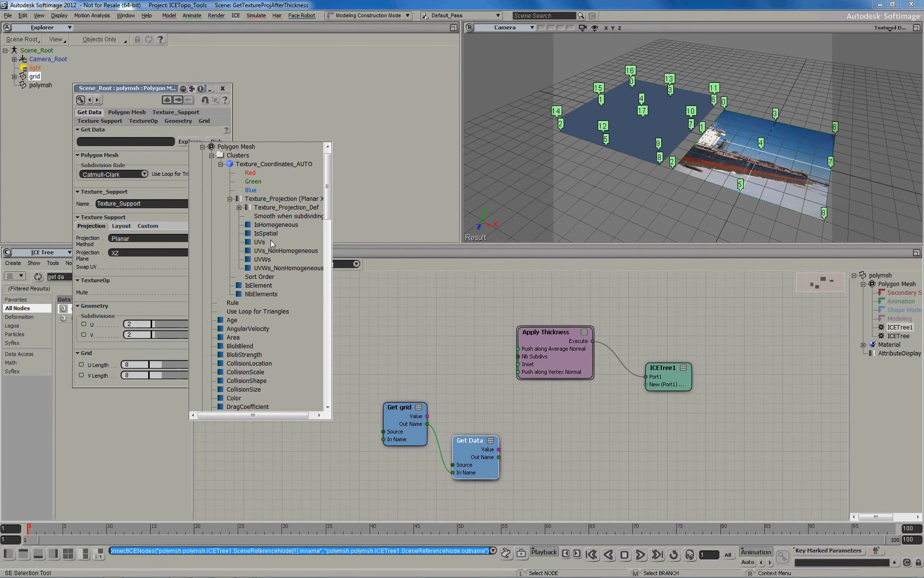
{"action": "left_click", "coordinate": [271, 260]}
{"action": "left_click_drag", "start_coordinate": [508, 440], "coordinate": [446, 470]}
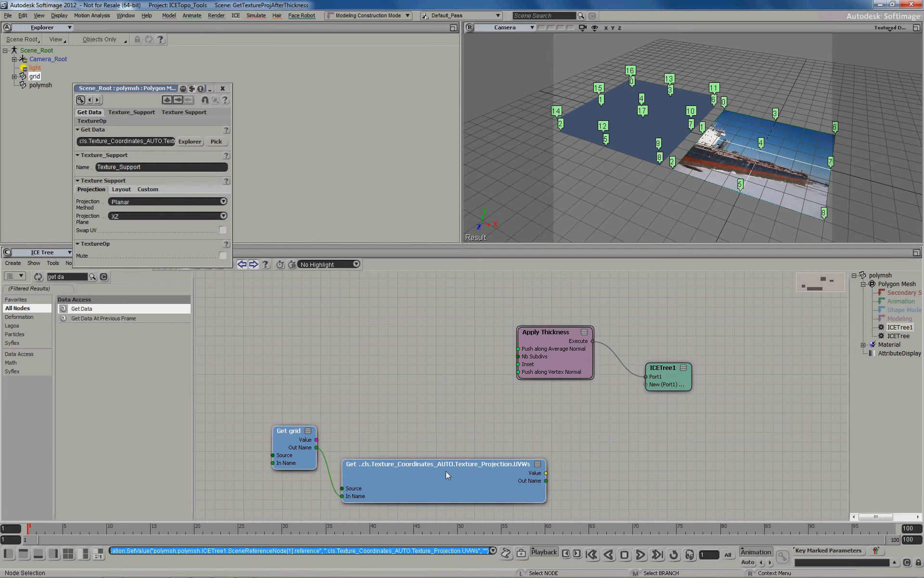
{"action": "left_click", "coordinate": [223, 89]}
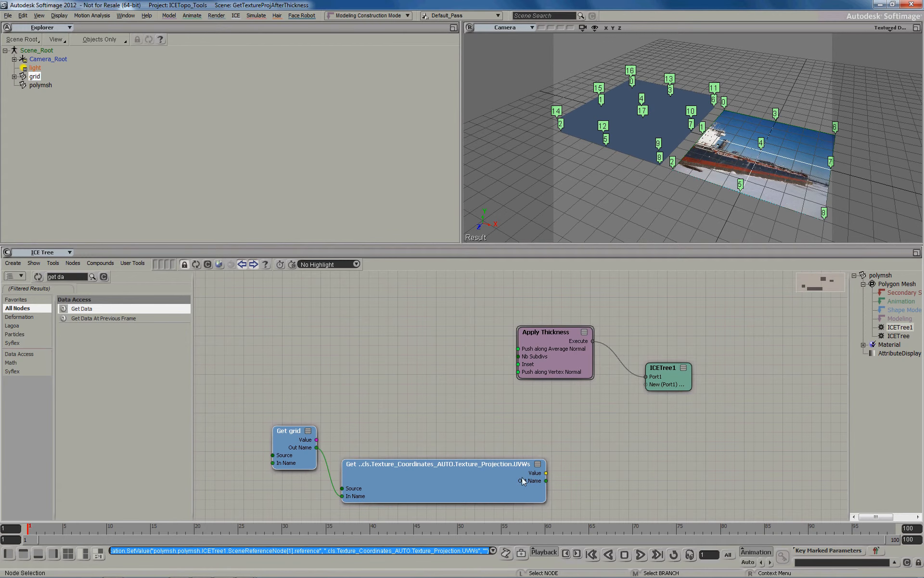
- Rearrange the nodes and add a Build Array from Set node fed by the grid's UVWs value
{"action": "left_click_drag", "start_coordinate": [557, 359], "coordinate": [549, 337]}
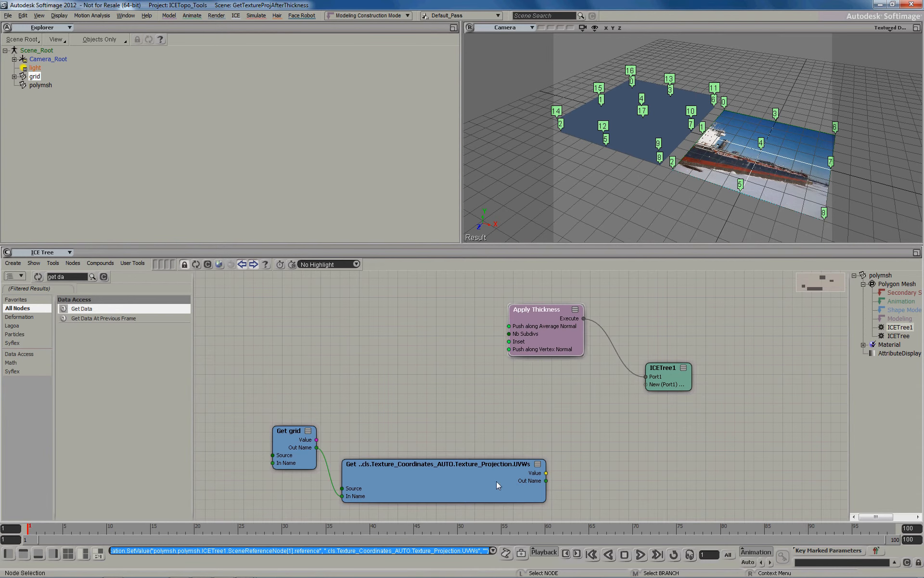
{"action": "left_click_drag", "start_coordinate": [496, 481], "coordinate": [359, 457]}
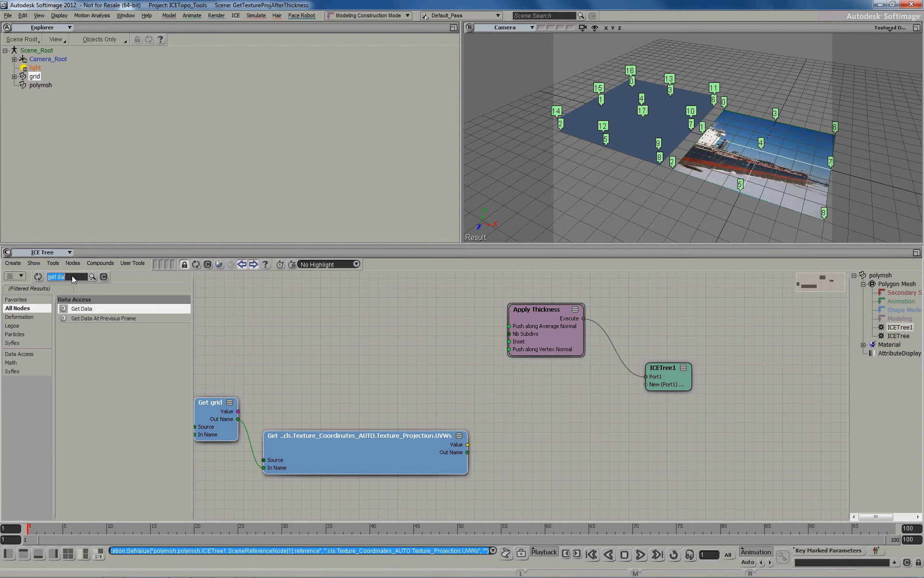
{"action": "type", "text": "build"}
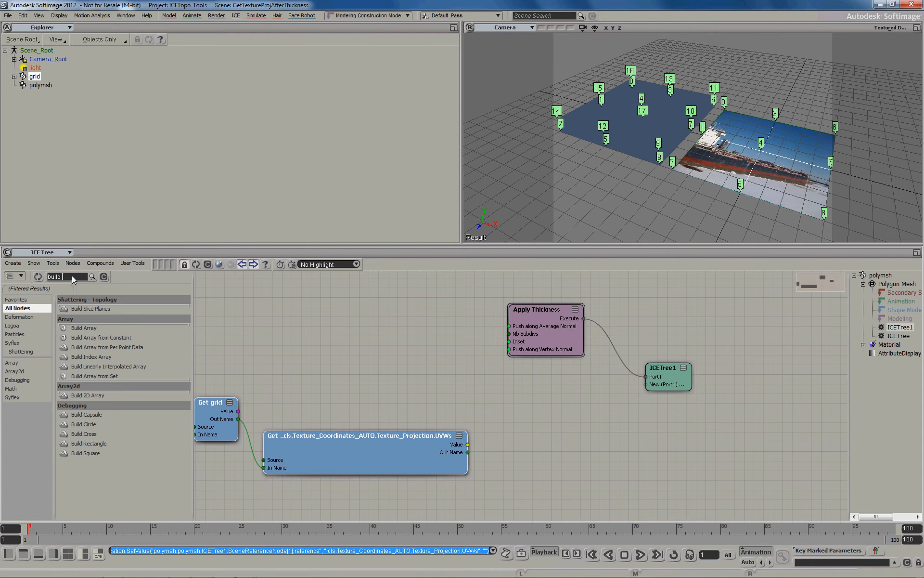
{"action": "type", "text": " node"}
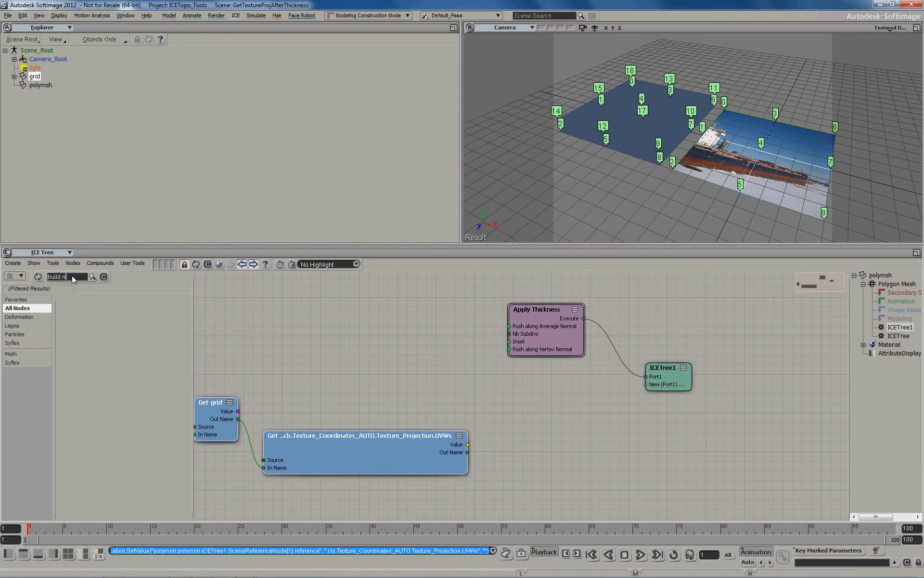
{"action": "key", "text": "BackSpace"}
{"action": "key", "text": "BackSpace"}
{"action": "key", "text": "BackSpace"}
{"action": "key", "text": "BackSpace"}
{"action": "type", "text": "arr"}
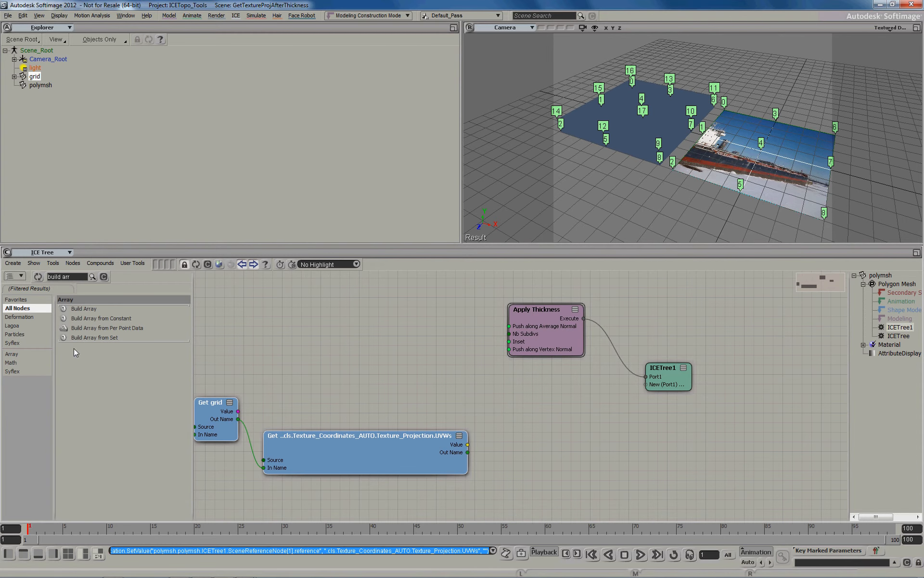
{"action": "left_click_drag", "start_coordinate": [82, 339], "coordinate": [480, 452]}
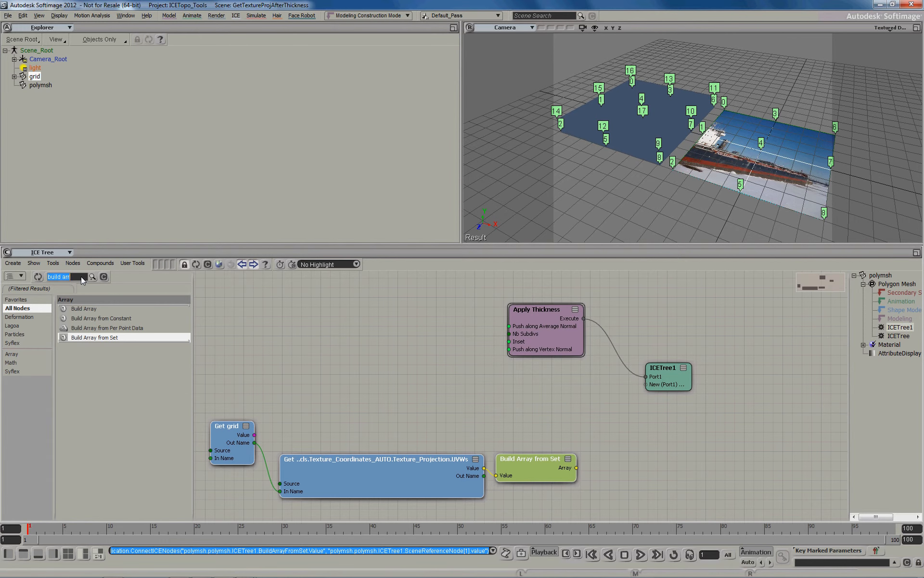
- Add a Get Data node above the grid's UVWs node and set its reference to Self
{"action": "type", "text": "get da"}
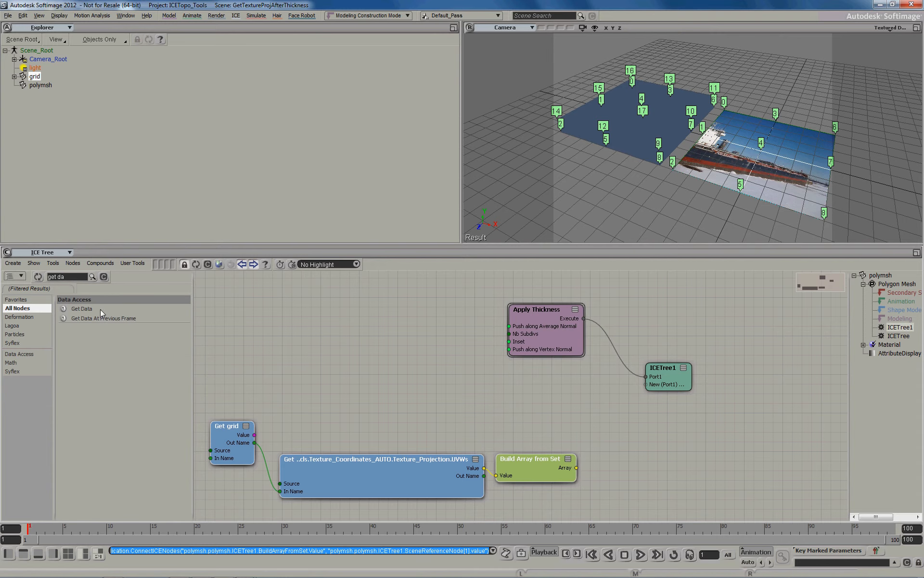
{"action": "left_click_drag", "start_coordinate": [100, 309], "coordinate": [359, 358]}
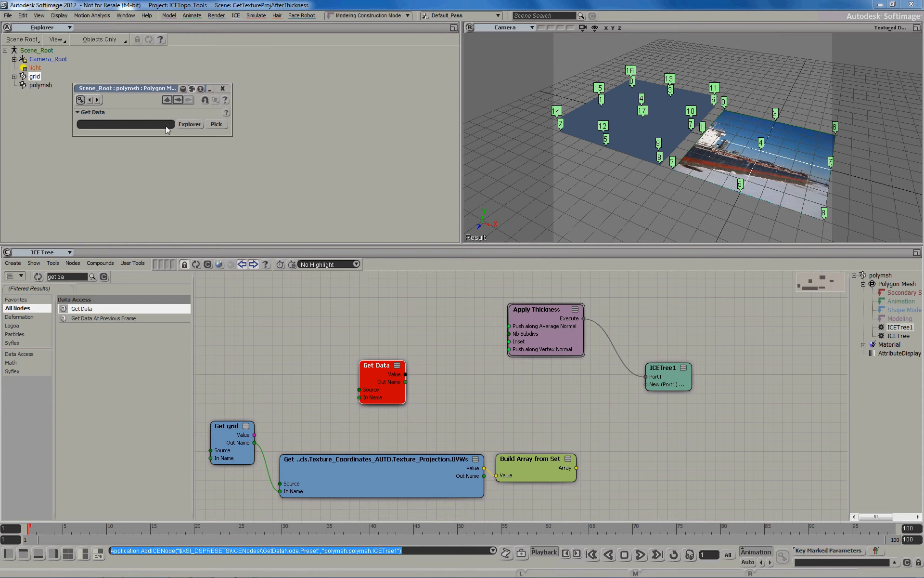
{"action": "left_click", "coordinate": [109, 125]}
{"action": "type", "text": "Seld"}
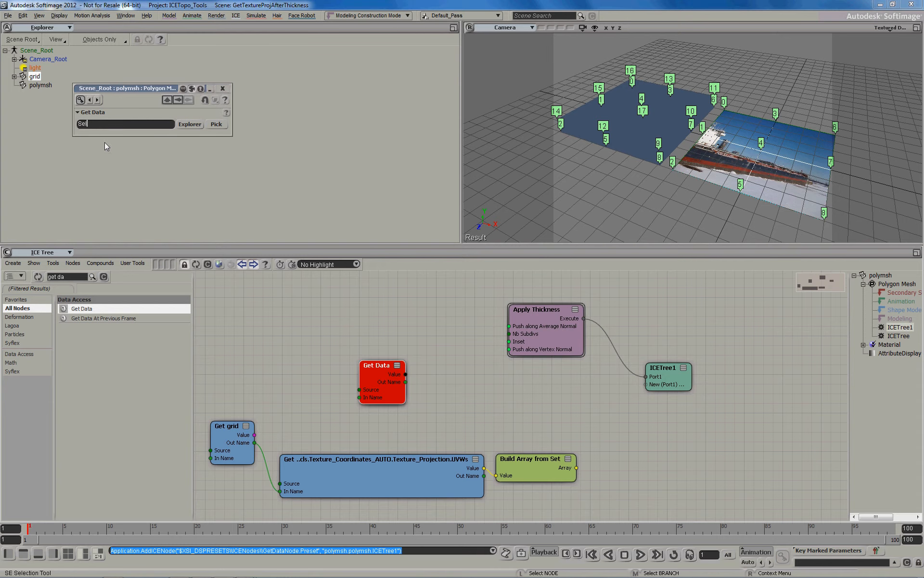
{"action": "key", "text": "BackSpace"}
{"action": "type", "text": "f"}
{"action": "key", "text": "Return"}
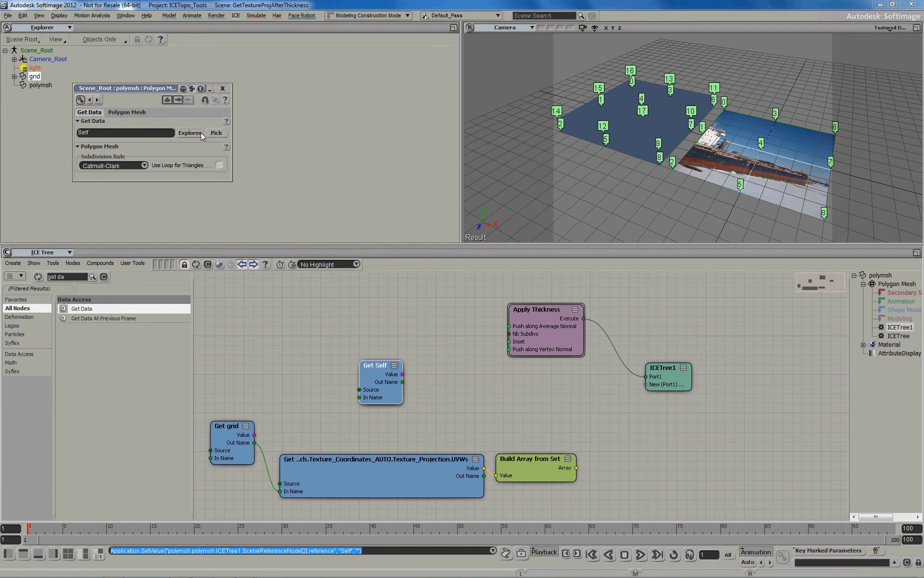
- Extend the Get Self node's reference to the mesh's Texture_Projection attribute
{"action": "left_click", "coordinate": [192, 132]}
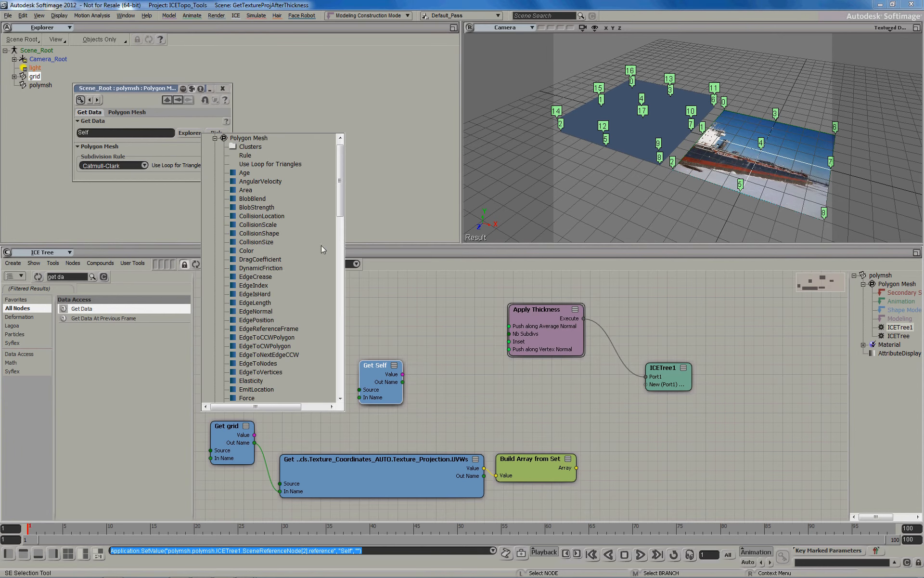
{"action": "scroll", "coordinate": [322, 289], "scroll_direction": "down", "scroll_amount": 15}
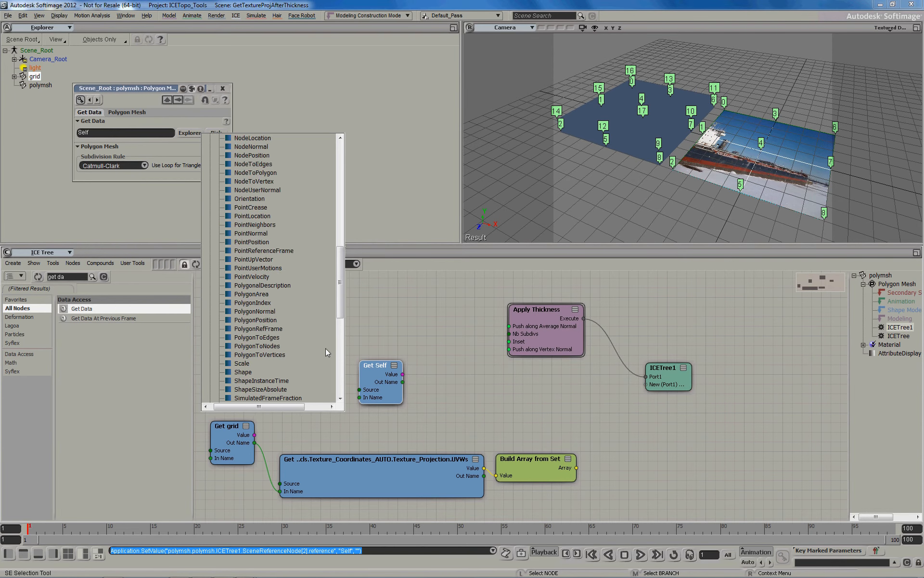
{"action": "scroll", "coordinate": [325, 348], "scroll_direction": "down", "scroll_amount": 5}
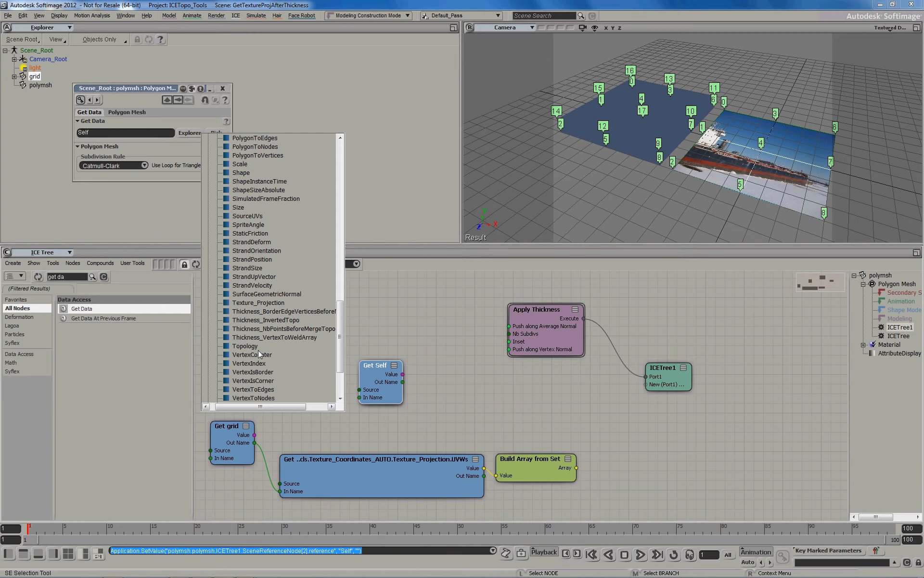
{"action": "left_click", "coordinate": [255, 303]}
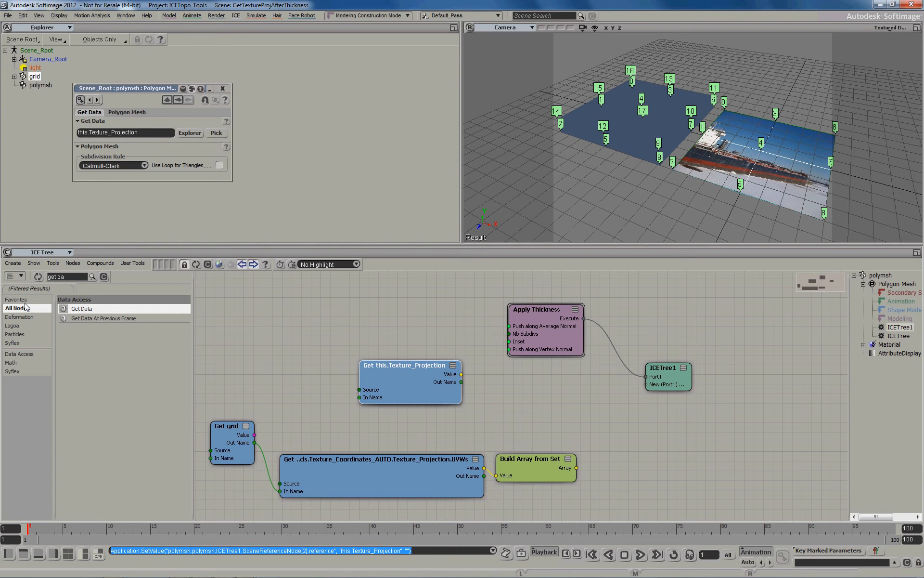
- Add a Set Data node executing into ICETree1, with its In Name fed by the Get this.Texture_Projection node's Out Name
{"action": "triple_click", "coordinate": [71, 276]}
{"action": "type", "text": "set da"}
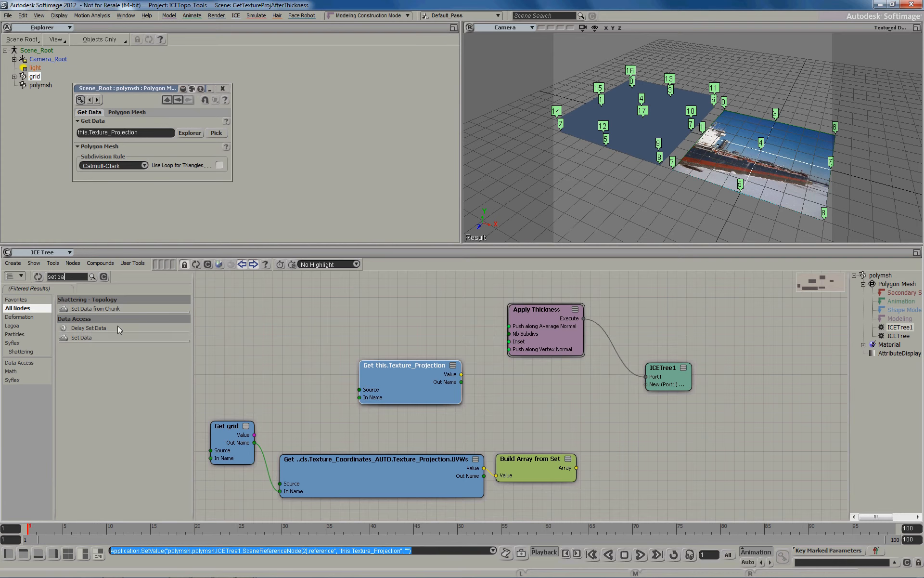
{"action": "left_click_drag", "start_coordinate": [113, 337], "coordinate": [558, 378]}
{"action": "left_click_drag", "start_coordinate": [461, 374], "coordinate": [652, 385]}
{"action": "left_click_drag", "start_coordinate": [461, 381], "coordinate": [491, 387]}
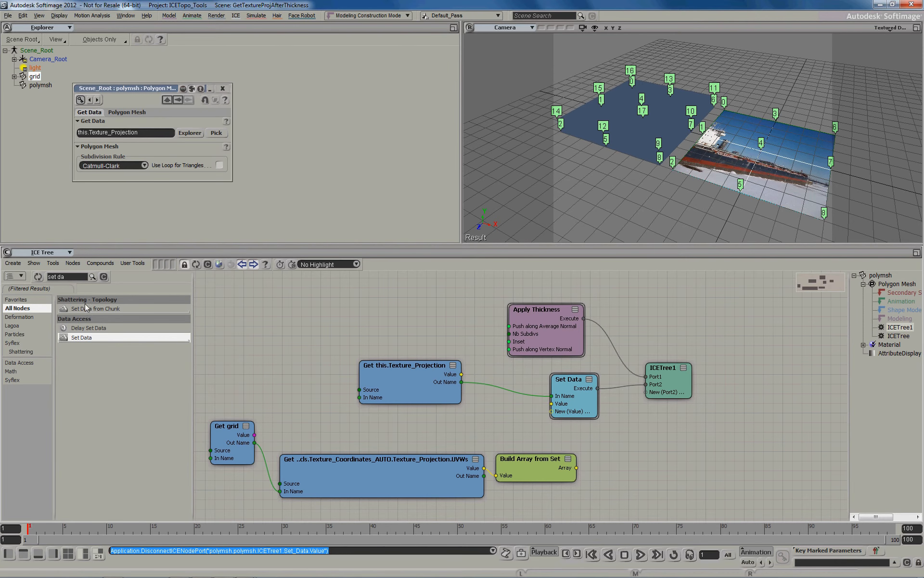
- Add a Select in Array node with its Array input fed by Build Array from Set
{"action": "type", "text": "sele"}
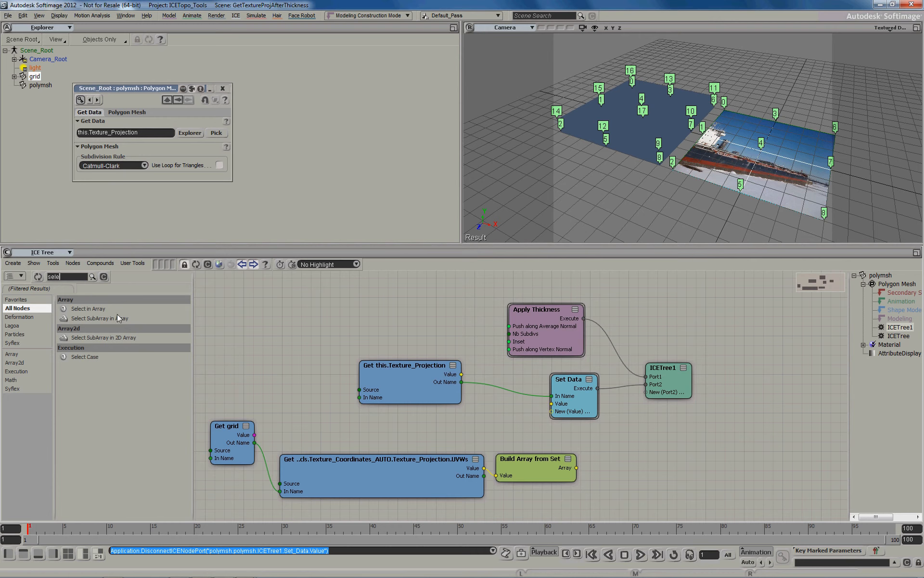
{"action": "left_click_drag", "start_coordinate": [117, 311], "coordinate": [598, 462]}
{"action": "middle_click_drag", "start_coordinate": [615, 465], "coordinate": [525, 478]}
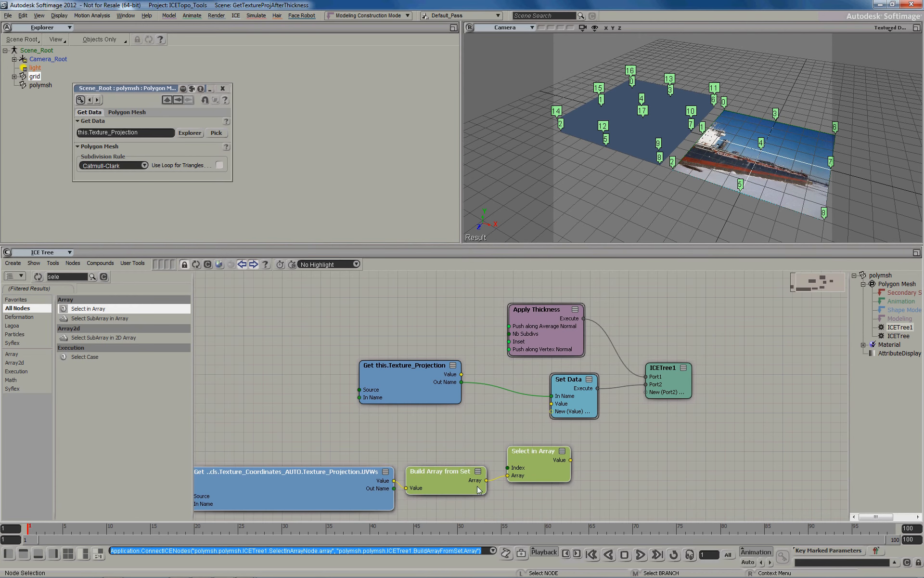
{"action": "left_click", "coordinate": [464, 387]}
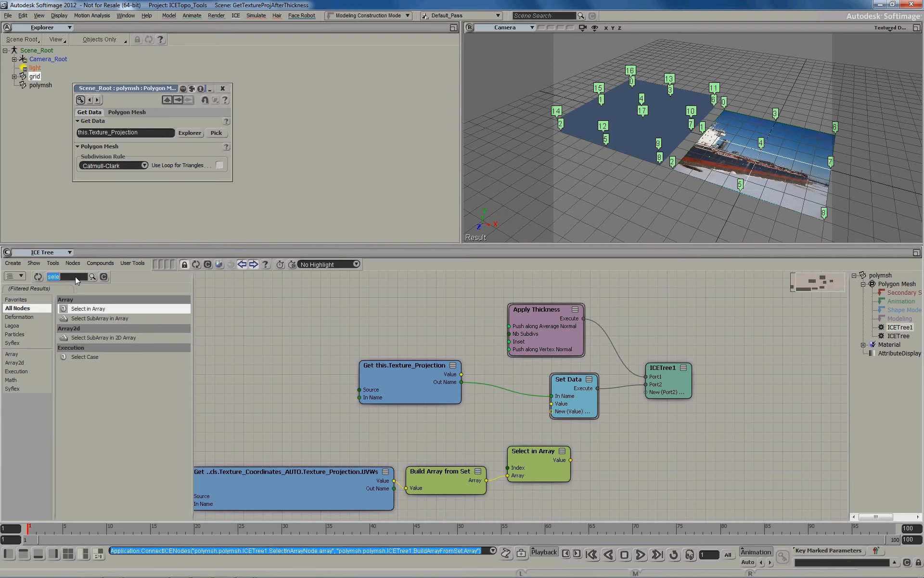
- Drive Select in Array's Index with a new Get PolyNode Index node, feed its Value into Set Data, and space out the end nodes
{"action": "type", "text": "get poly"}
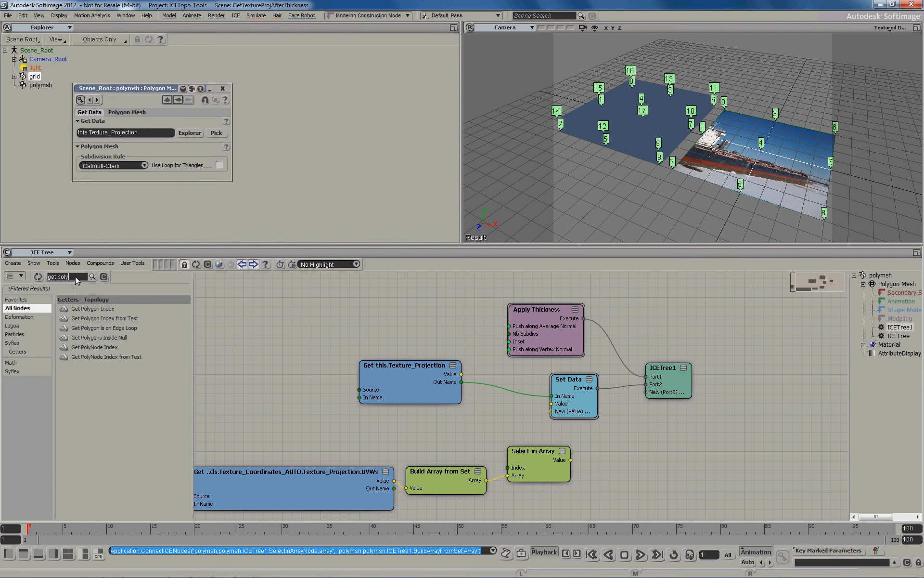
{"action": "left_click_drag", "start_coordinate": [98, 347], "coordinate": [406, 427]}
{"action": "left_click_drag", "start_coordinate": [485, 439], "coordinate": [597, 406]}
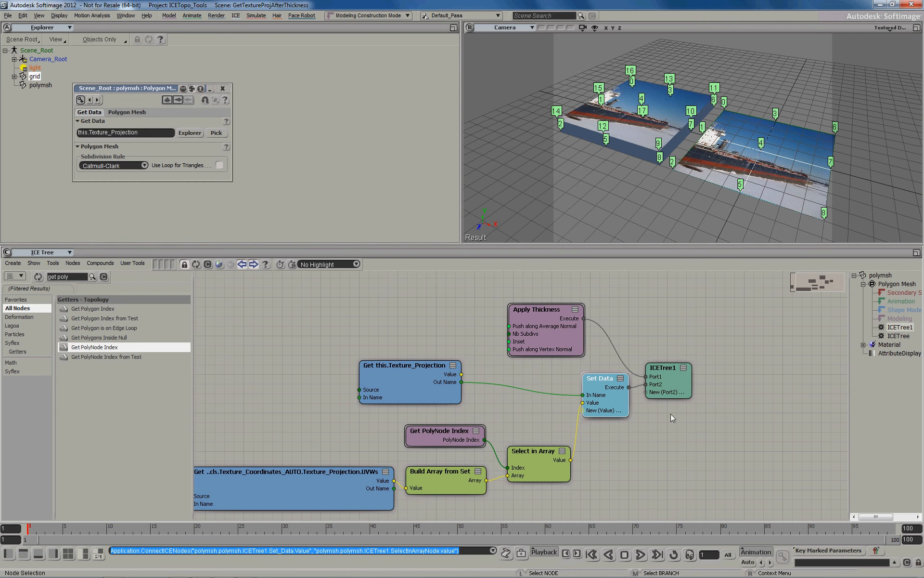
{"action": "left_click_drag", "start_coordinate": [674, 389], "coordinate": [696, 387]}
{"action": "left_click_drag", "start_coordinate": [571, 342], "coordinate": [606, 341]}
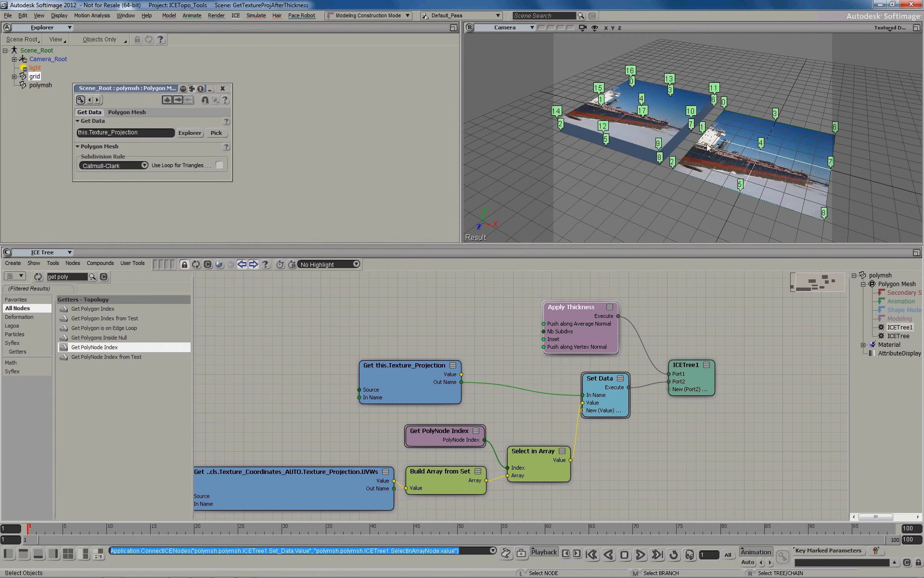
- Select the thickened polymsh and examine how the texture maps onto its top and side faces
{"action": "key", "text": "s"}
{"action": "mouse_move", "coordinate": [707, 146]}
{"action": "left_mouse_down"}
{"action": "mouse_move", "coordinate": [663, 29]}
{"action": "mouse_move", "coordinate": [659, 144]}
{"action": "mouse_move", "coordinate": [639, 124]}
{"action": "mouse_move", "coordinate": [702, 159]}
{"action": "left_mouse_up"}
{"action": "key", "text": "s"}
{"action": "middle_click_drag", "start_coordinate": [773, 179], "coordinate": [730, 184]}
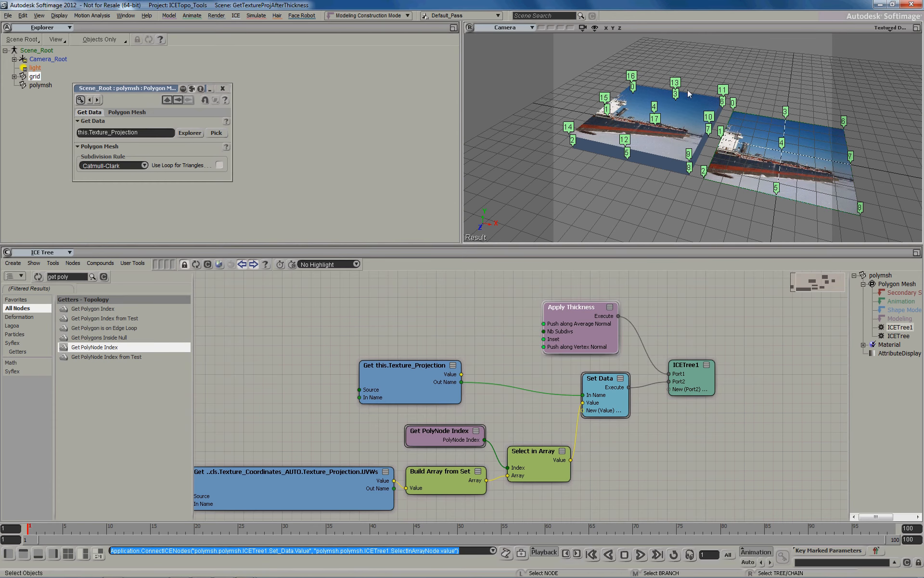
{"action": "left_click", "coordinate": [684, 112]}
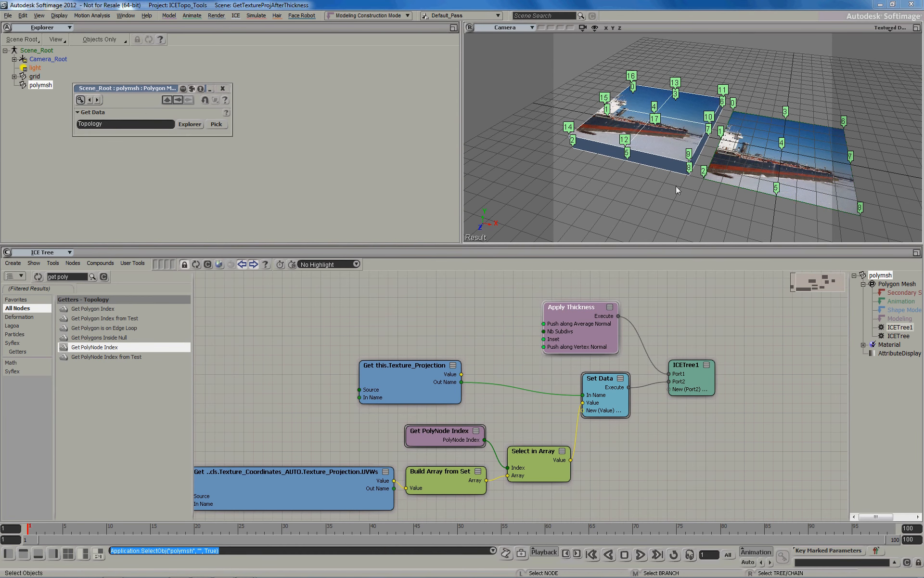
- Move the Get this.Texture_Projection node up and add a Modulo node with its Value fed by Get PolyNode Index
{"action": "left_click_drag", "start_coordinate": [414, 365], "coordinate": [438, 299]}
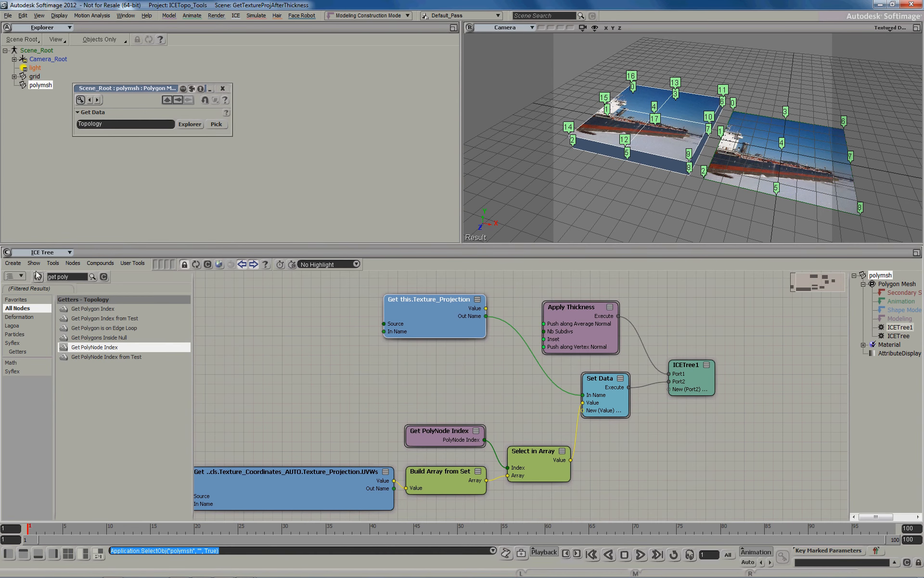
{"action": "left_click", "coordinate": [63, 277]}
{"action": "type", "text": "modul"}
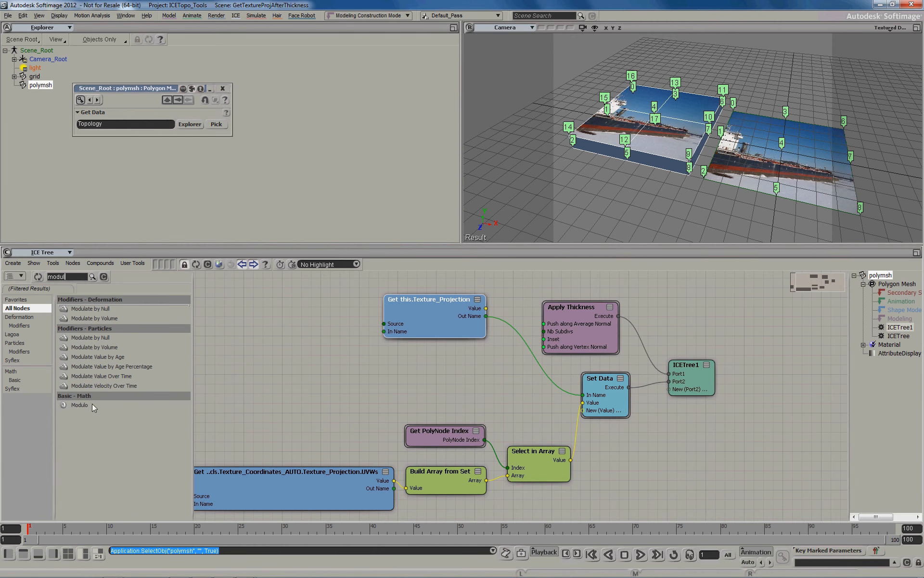
{"action": "left_click_drag", "start_coordinate": [92, 404], "coordinate": [373, 382]}
{"action": "left_click_drag", "start_coordinate": [472, 442], "coordinate": [368, 404]}
{"action": "middle_click_drag", "start_coordinate": [387, 412], "coordinate": [488, 403]}
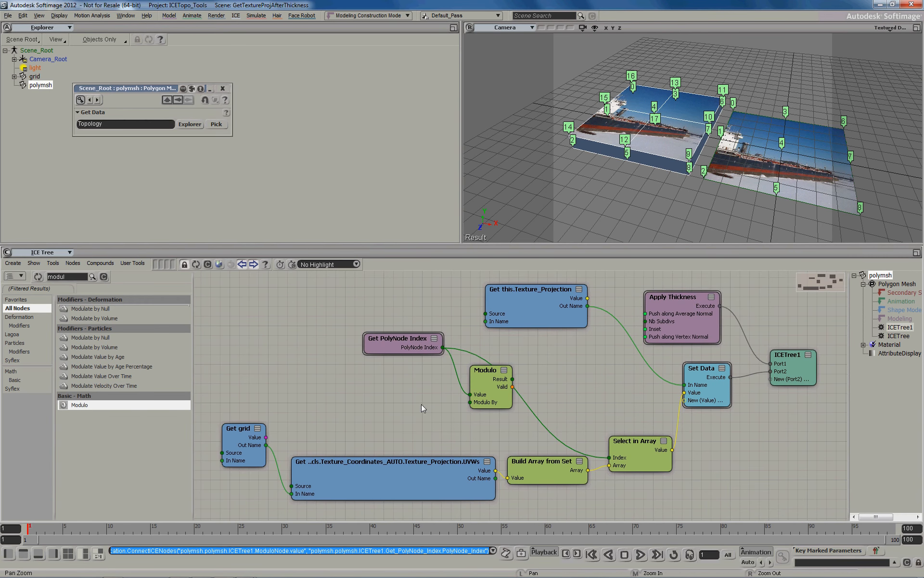
- Duplicate the Get grid node and feed the copy's In Name from the original's Out Name
{"action": "left_click", "coordinate": [245, 435]}
{"action": "key", "text": "ctrl+d"}
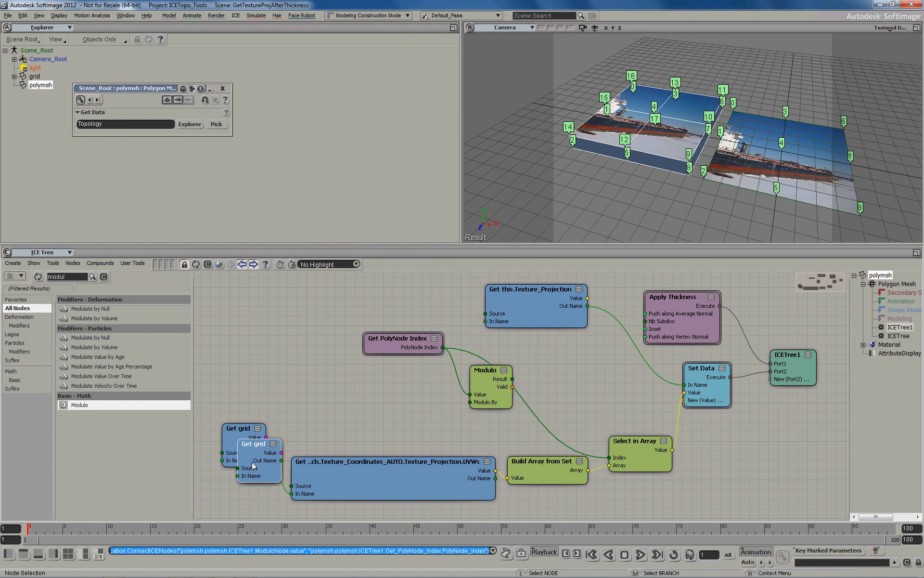
{"action": "left_click_drag", "start_coordinate": [252, 461], "coordinate": [294, 399]}
{"action": "left_click_drag", "start_coordinate": [268, 445], "coordinate": [279, 415]}
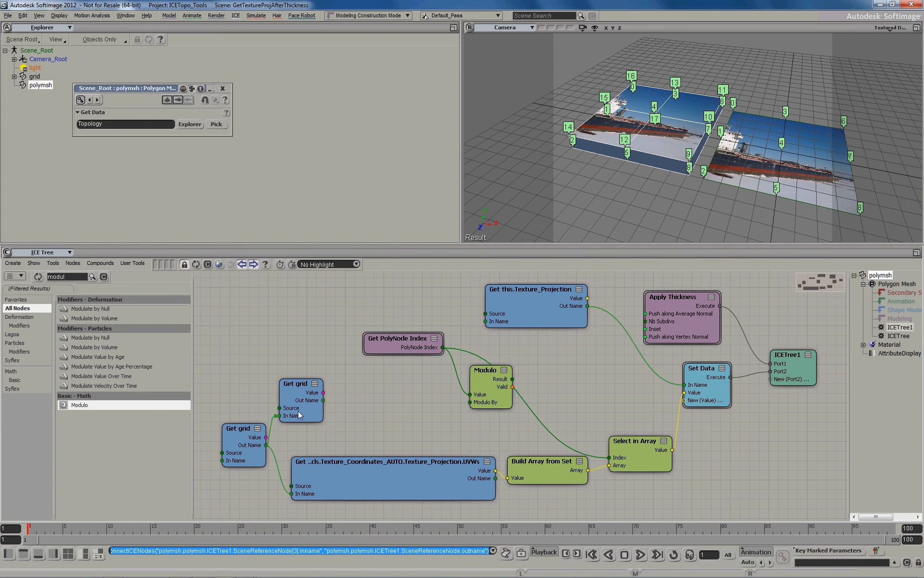
- Set the duplicated node to read NbPolygonNodes, and wire it through Modulo By so Modulo's Result drives Select in Array's Index
{"action": "left_click", "coordinate": [189, 133]}
{"action": "left_click", "coordinate": [197, 144]}
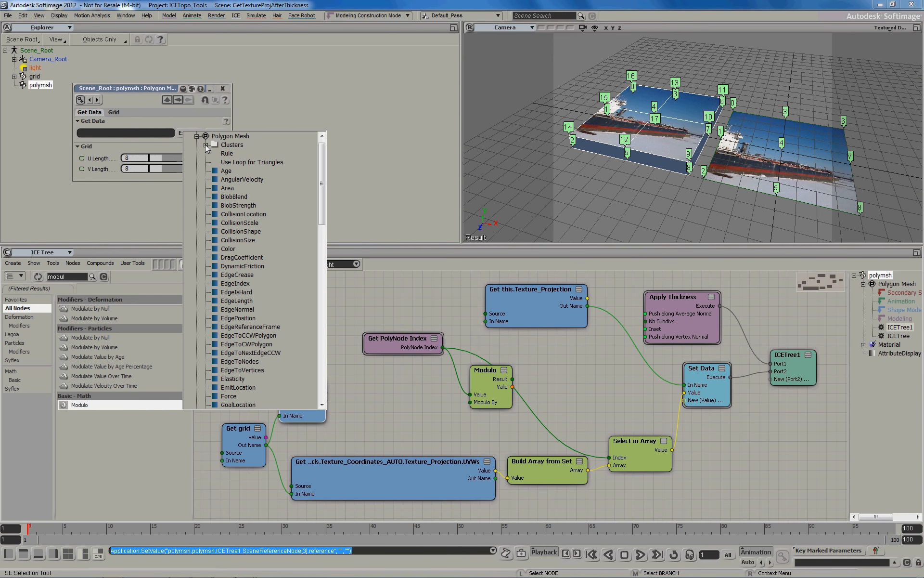
{"action": "scroll", "coordinate": [295, 289], "scroll_direction": "down", "scroll_amount": 15}
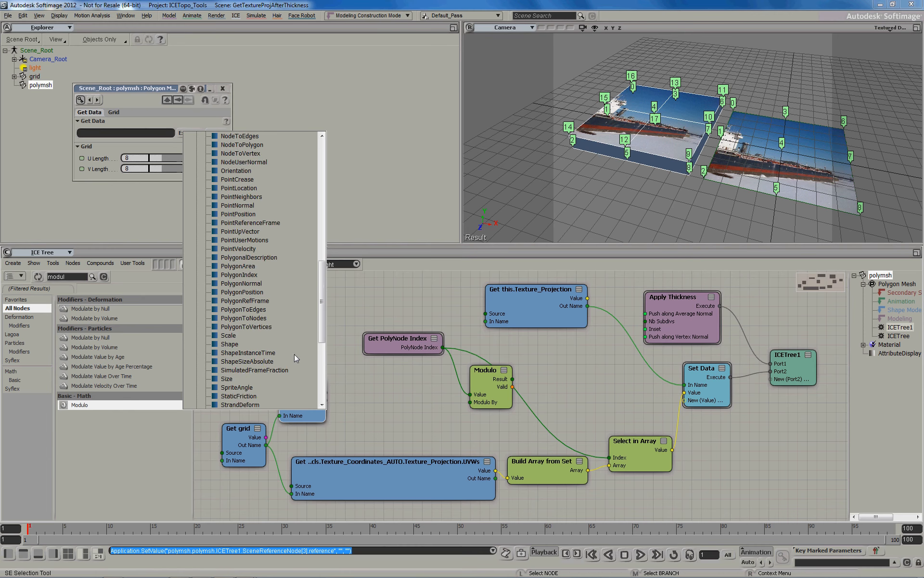
{"action": "scroll", "coordinate": [295, 357], "scroll_direction": "up", "scroll_amount": 2}
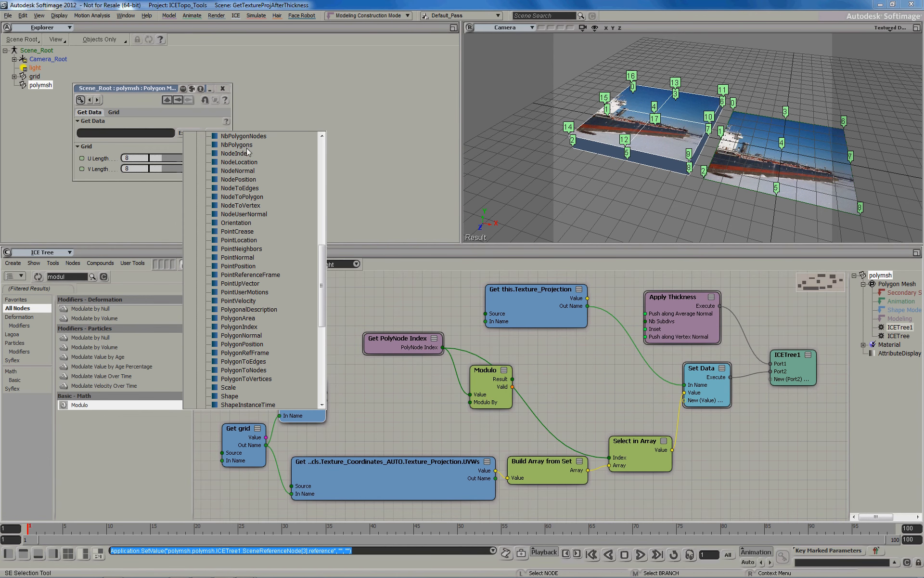
{"action": "scroll", "coordinate": [285, 192], "scroll_direction": "up", "scroll_amount": 2}
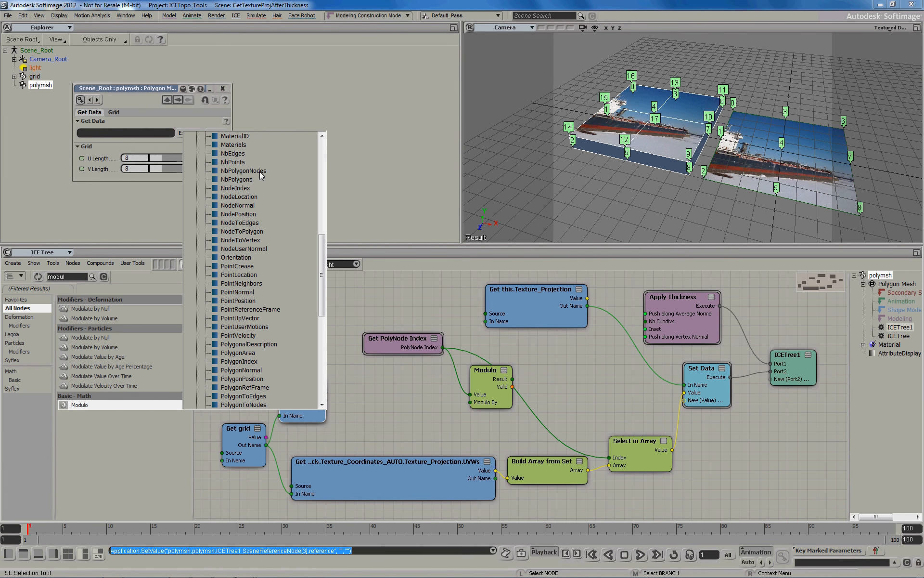
{"action": "left_click", "coordinate": [258, 171]}
{"action": "left_click_drag", "start_coordinate": [365, 392], "coordinate": [476, 401]}
{"action": "left_click_drag", "start_coordinate": [625, 454], "coordinate": [627, 460]}
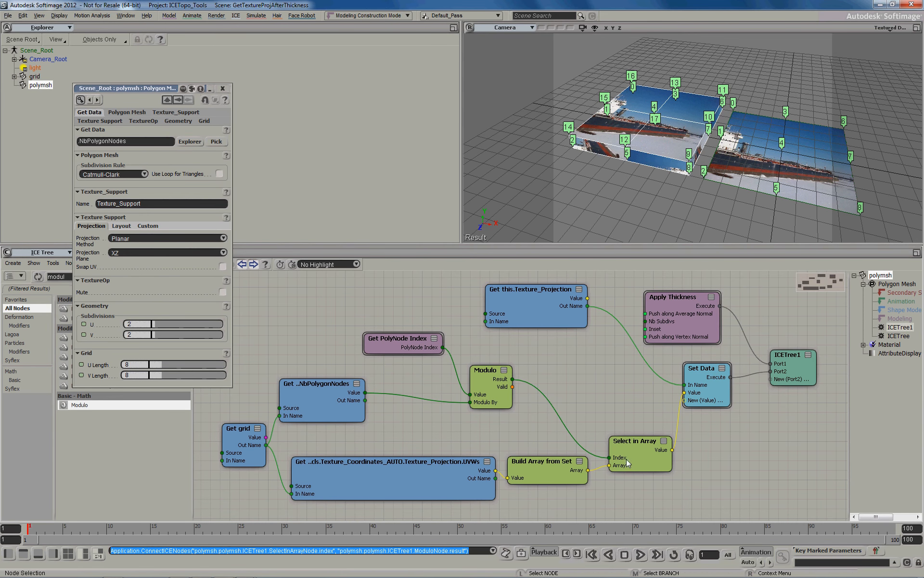
- Select the source grid and set its geometry subdivisions to 16 in U and 9 in V
{"action": "key", "text": "s"}
{"action": "mouse_move", "coordinate": [691, 164]}
{"action": "left_mouse_down"}
{"action": "mouse_move", "coordinate": [692, 56]}
{"action": "mouse_move", "coordinate": [686, 167]}
{"action": "left_mouse_up"}
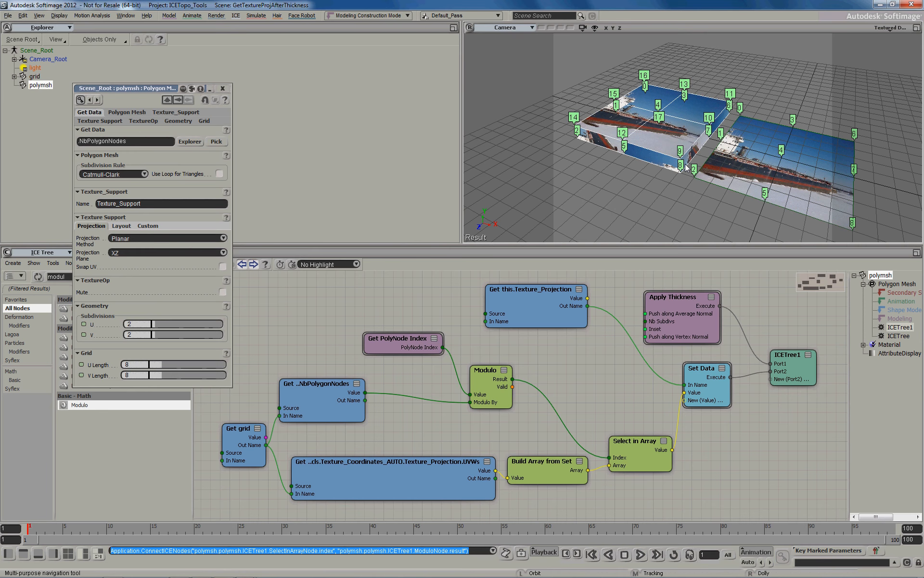
{"action": "left_click", "coordinate": [771, 175]}
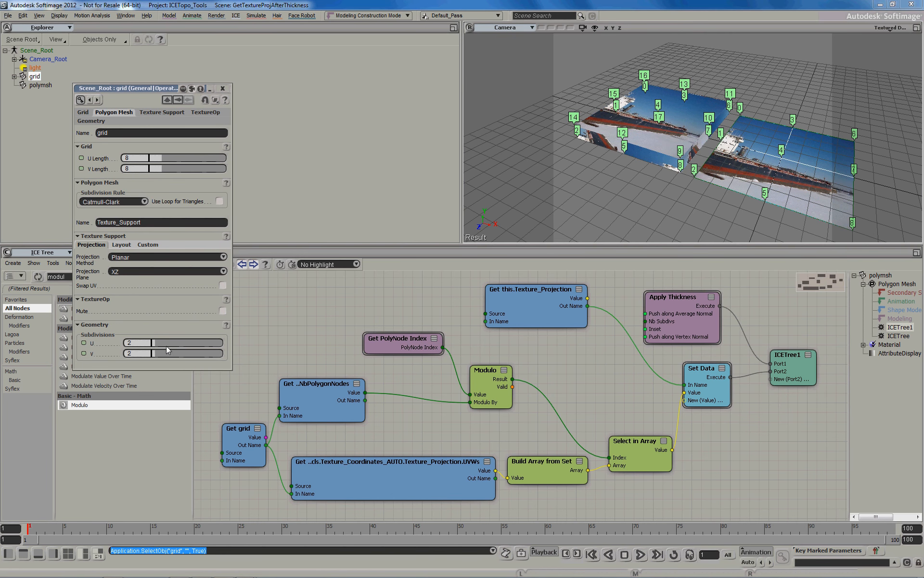
{"action": "mouse_move", "coordinate": [166, 342]}
{"action": "left_mouse_down"}
{"action": "mouse_move", "coordinate": [195, 342]}
{"action": "mouse_move", "coordinate": [176, 352]}
{"action": "left_mouse_up"}
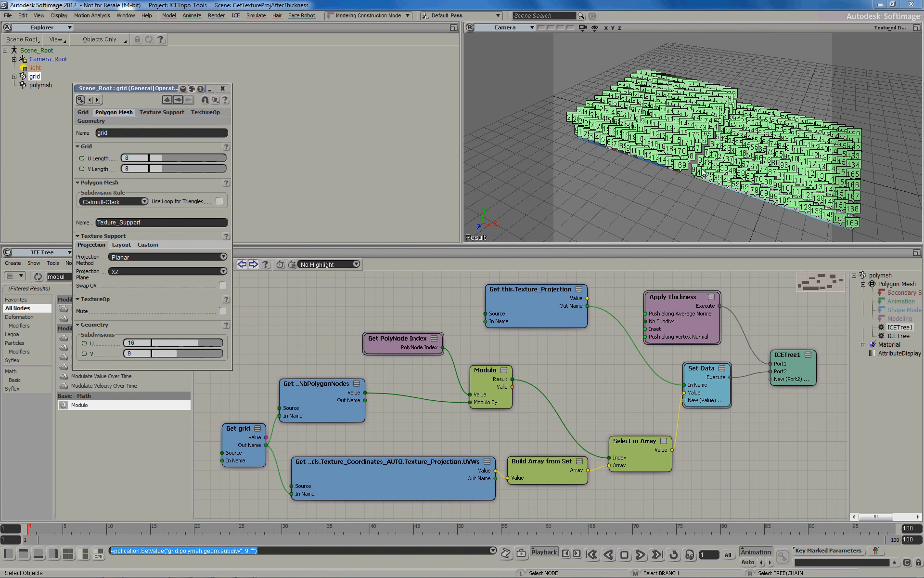
- Hide the Display/ICE Attributes in the Camera view and deselect the grid
{"action": "left_click", "coordinate": [594, 27]}
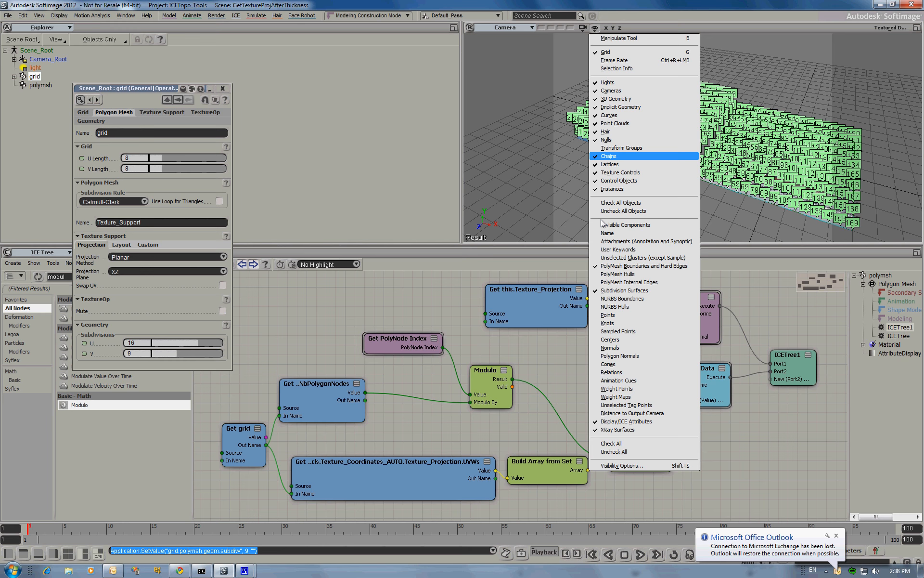
{"action": "left_click", "coordinate": [618, 422]}
{"action": "left_click", "coordinate": [669, 204]}
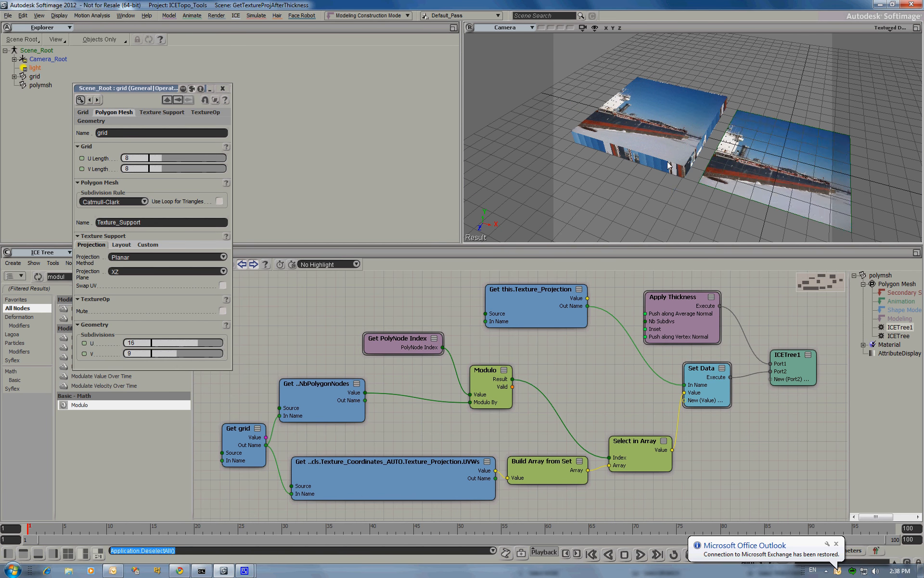
- Examine the texture on the thickened polymsh's top and sides from several angles and compare it with the source grid
{"action": "left_click", "coordinate": [666, 154]}
{"action": "right_click_drag", "start_coordinate": [666, 154], "coordinate": [690, 85]}
{"action": "left_click", "coordinate": [757, 190]}
{"action": "right_click_drag", "start_coordinate": [755, 189], "coordinate": [676, 148]}
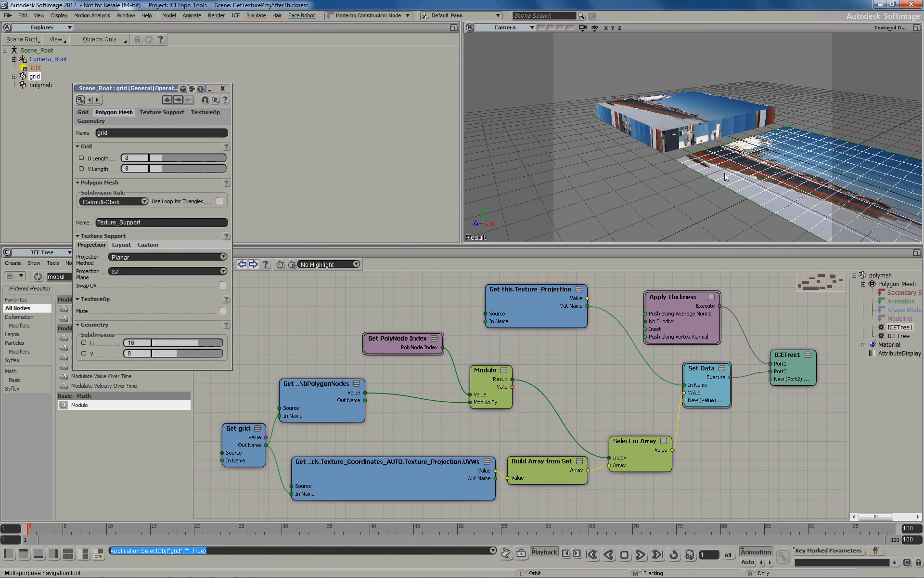
{"action": "left_click", "coordinate": [675, 144]}
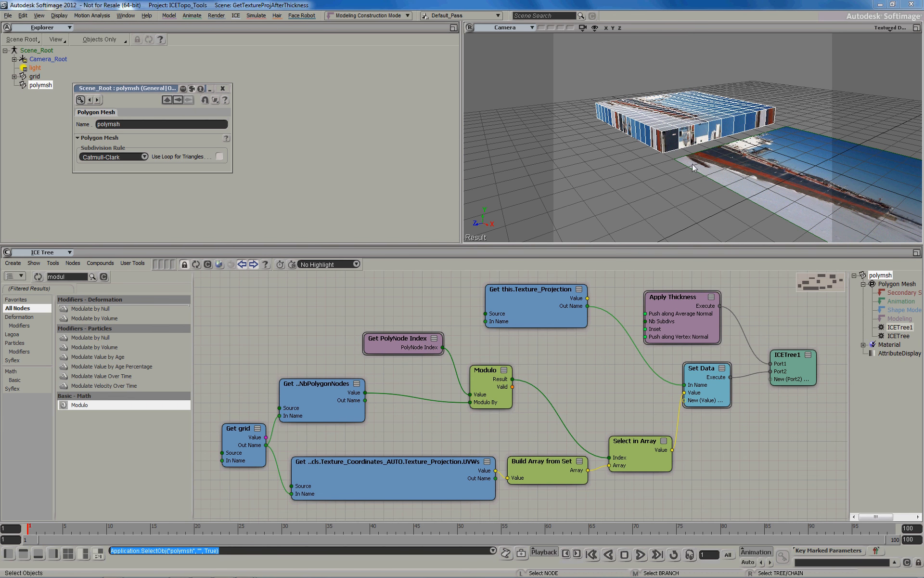
{"action": "left_click_drag", "start_coordinate": [692, 164], "coordinate": [715, 198]}
{"action": "key", "text": "alt+Tab"}
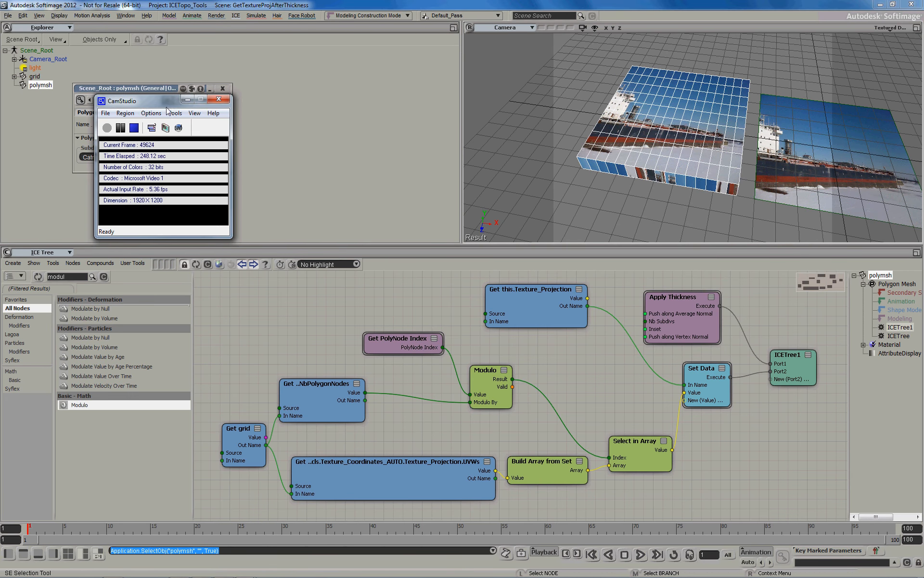